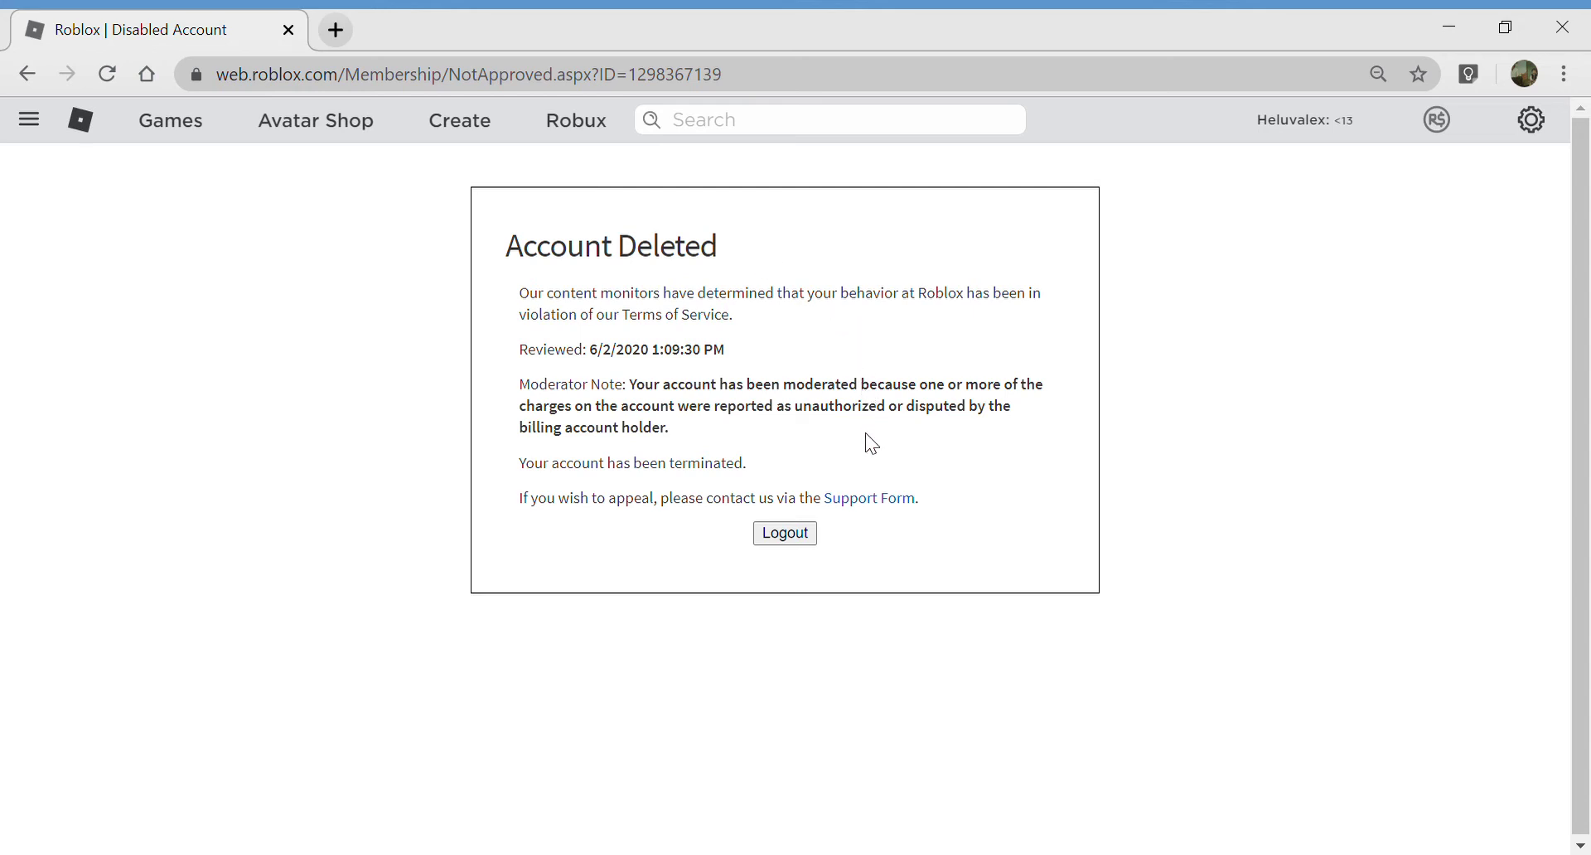
# Select and read the Account Deleted notice's heading and opening paragraphs
pyautogui.moveTo(531, 278); pyautogui.dragTo(763, 295)
pyautogui.moveTo(746, 294); pyautogui.dragTo(1022, 358)
pyautogui.click(783, 316)
pyautogui.moveTo(782, 298); pyautogui.dragTo(695, 522)
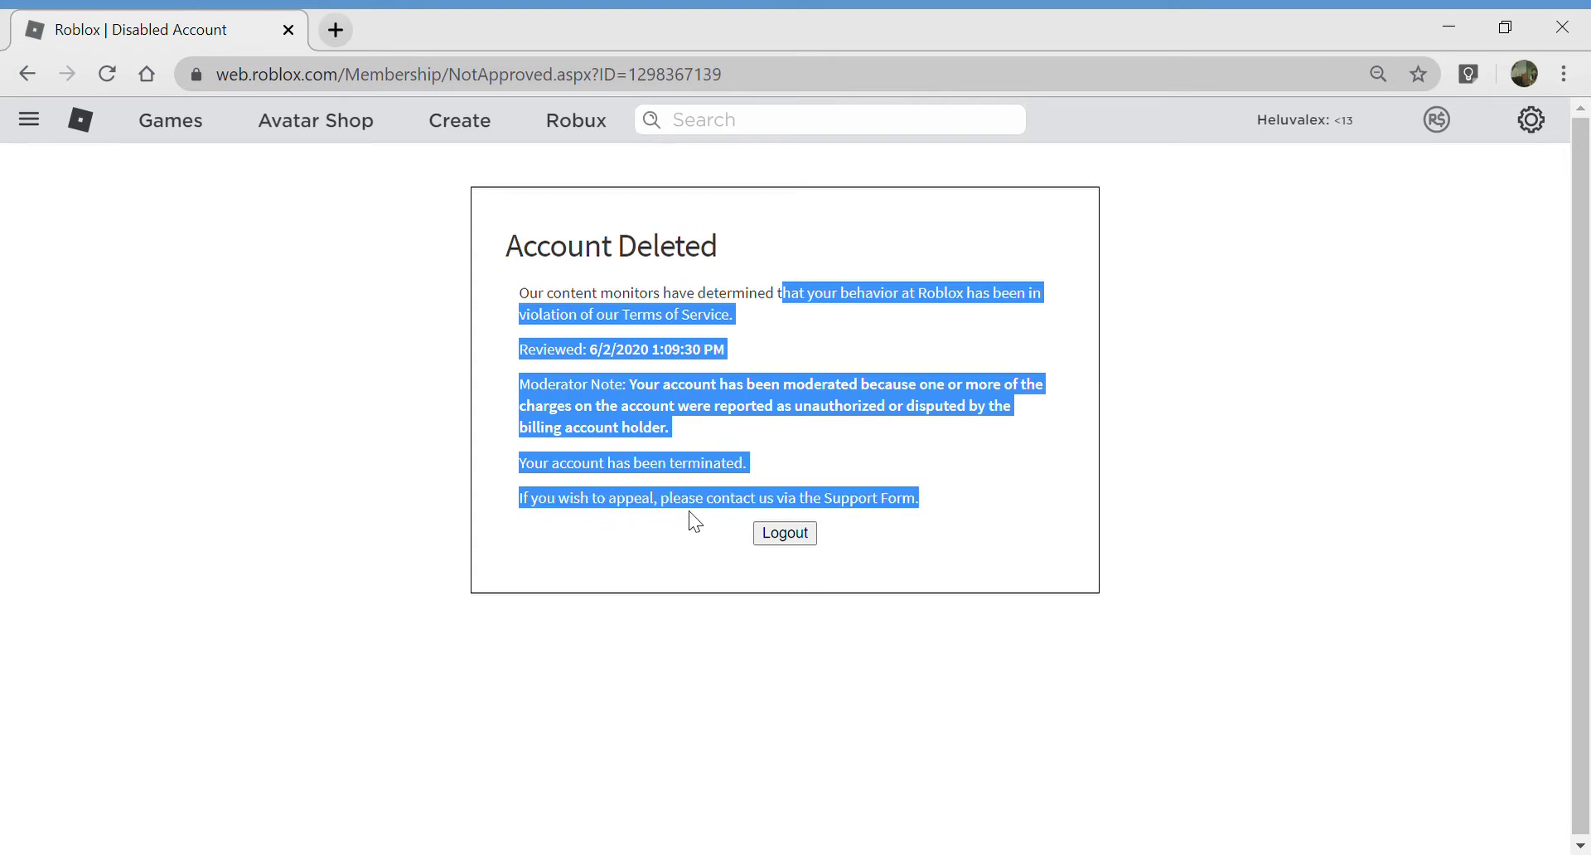
# Follow the notice's Support Form link to the Contact Us appeal form
pyautogui.moveTo(890, 522); pyautogui.dragTo(941, 523)
pyautogui.click(941, 522)
pyautogui.click(878, 507)
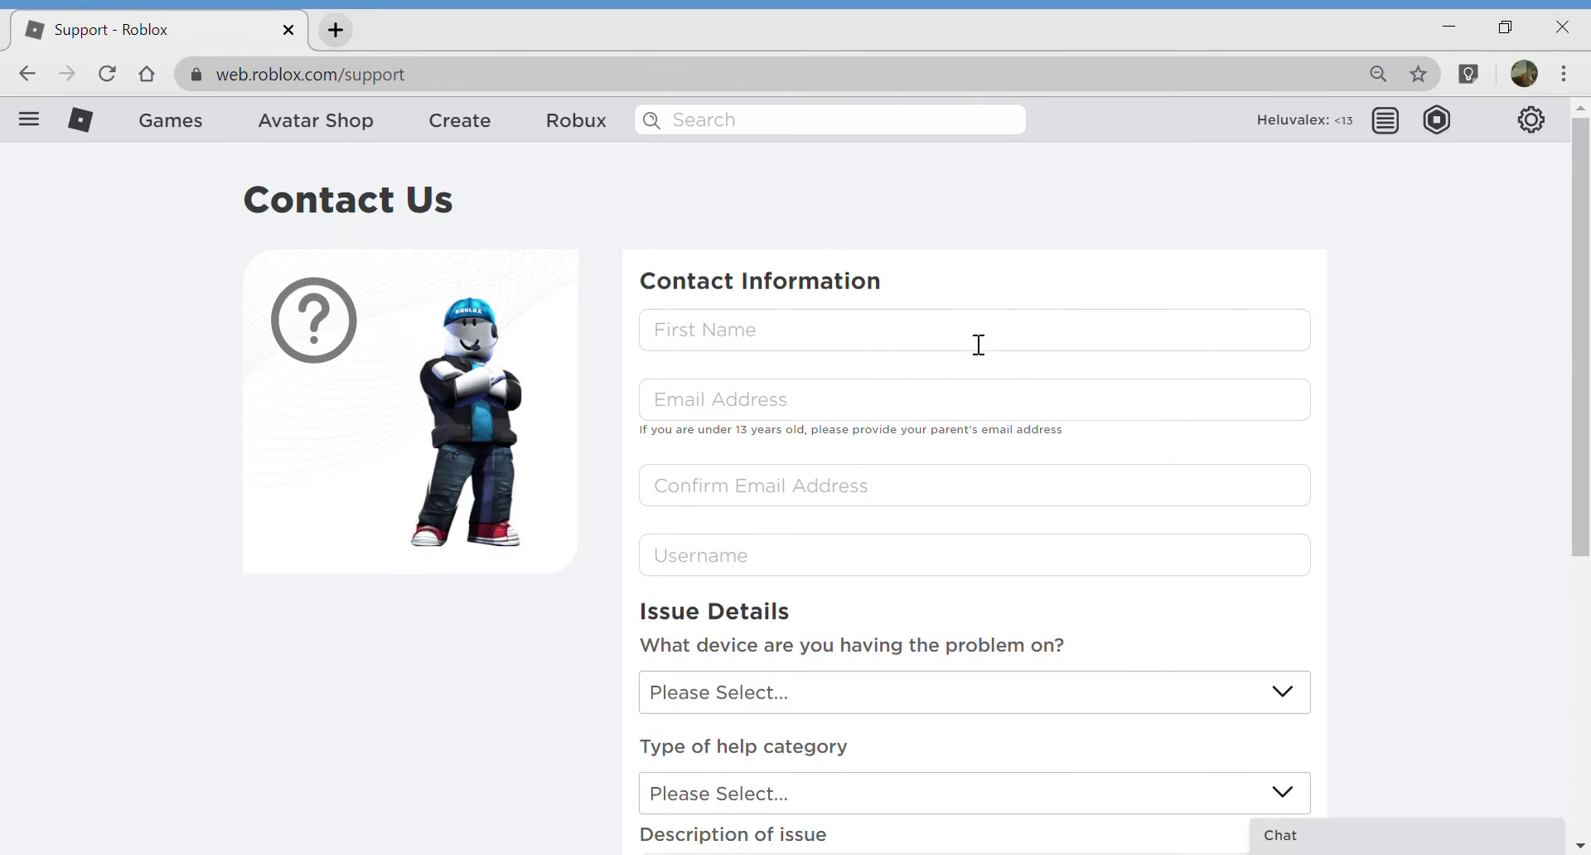
# Look over the empty Contact Us form, including its First Name field, without filling it in
pyautogui.click(979, 346)
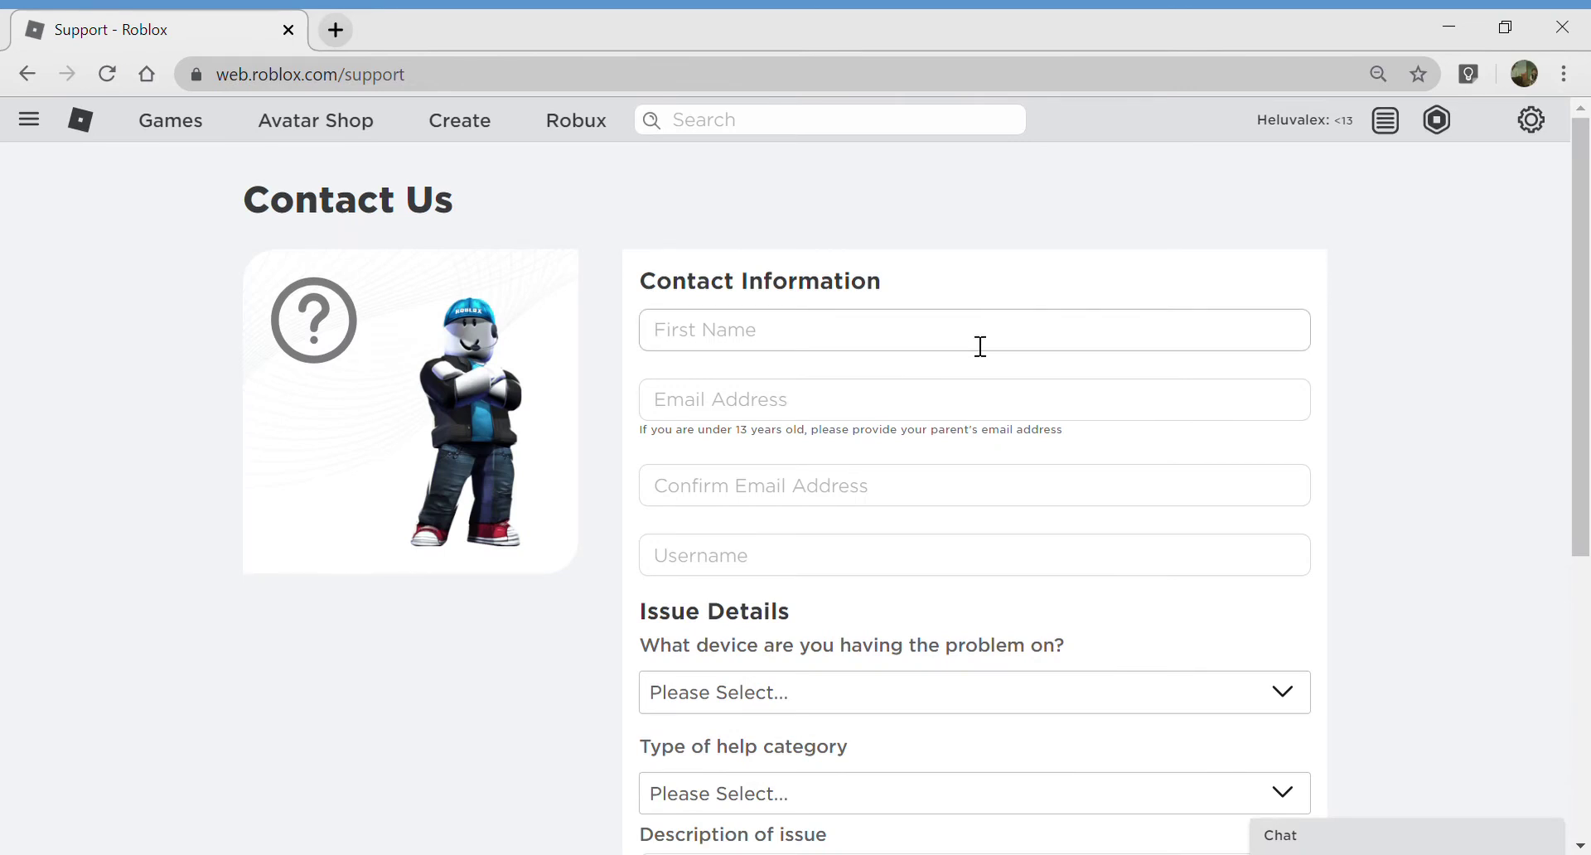
pyautogui.click(1340, 442)
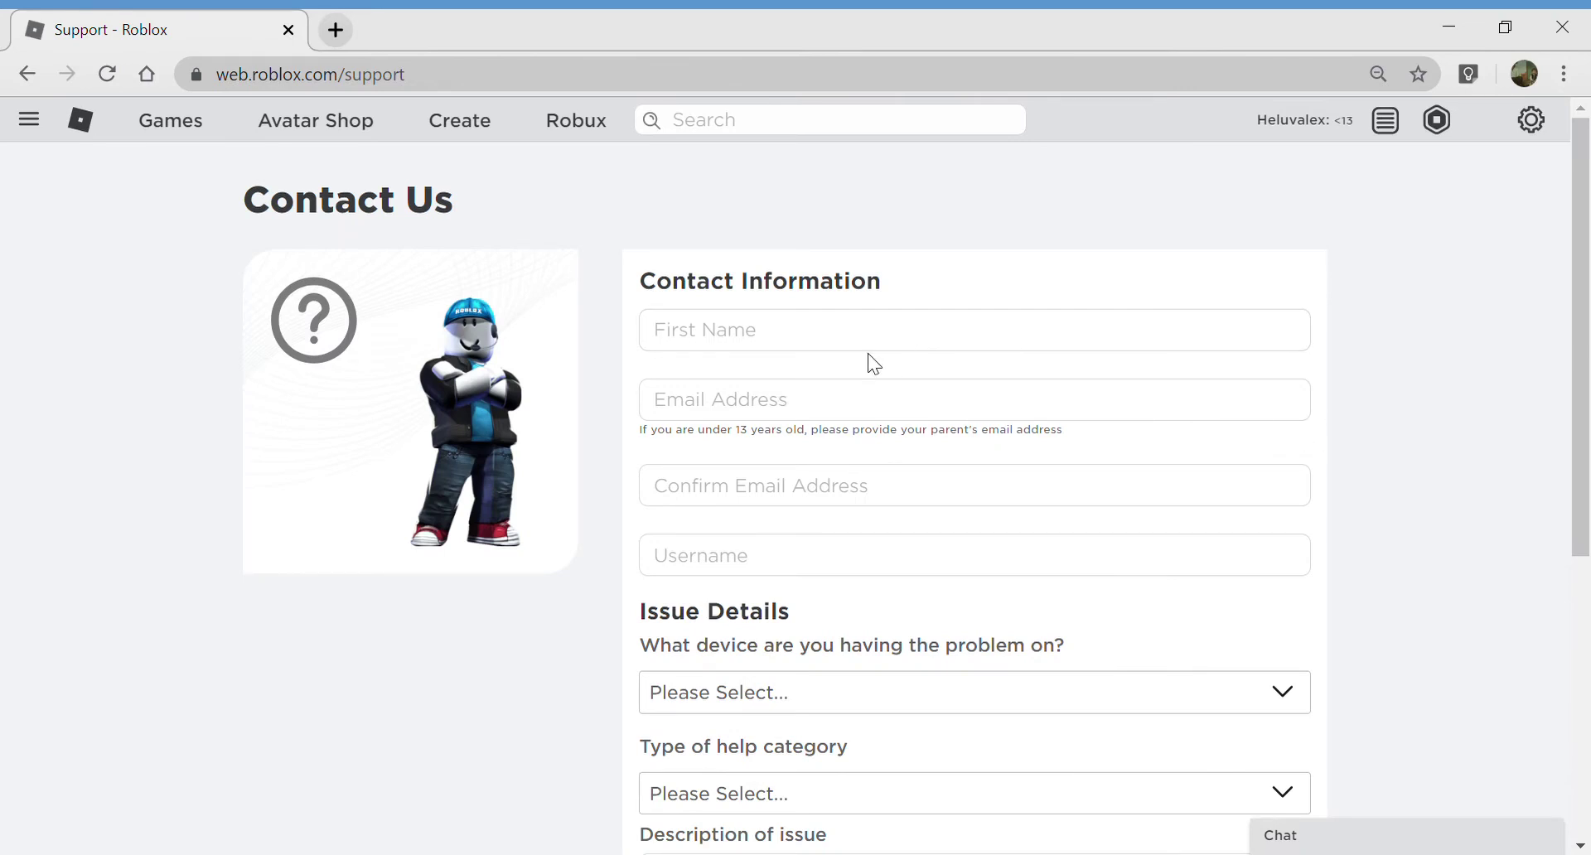
pyautogui.scroll(-3, 771, 379)
pyautogui.scroll(3, 771, 375)
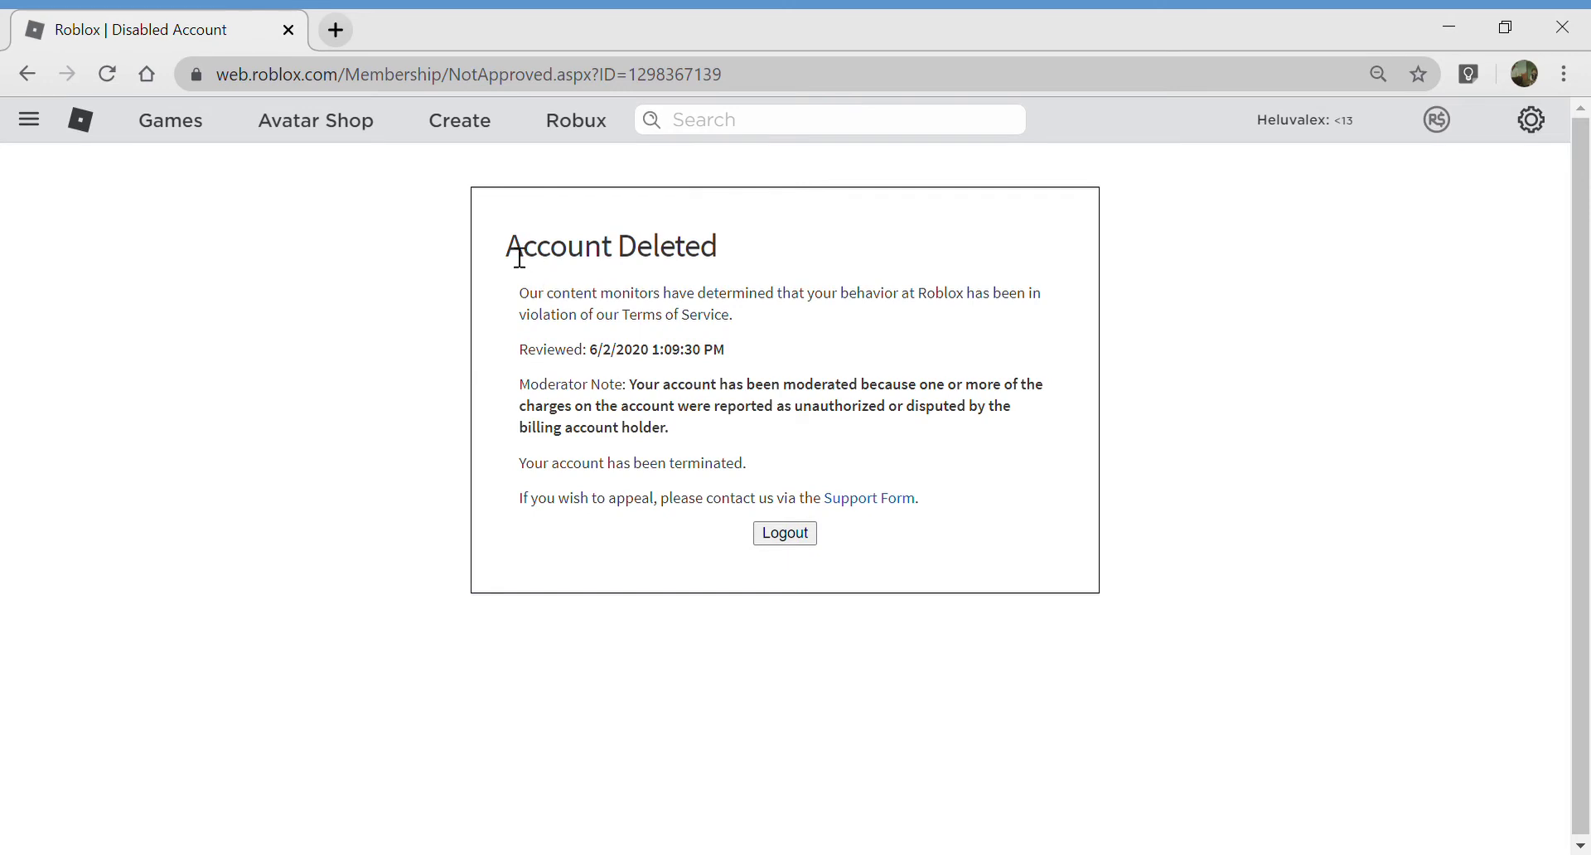
# Log out of the deleted account and sign back in with the autofilled saved credentials
pyautogui.moveTo(519, 258); pyautogui.dragTo(722, 254)
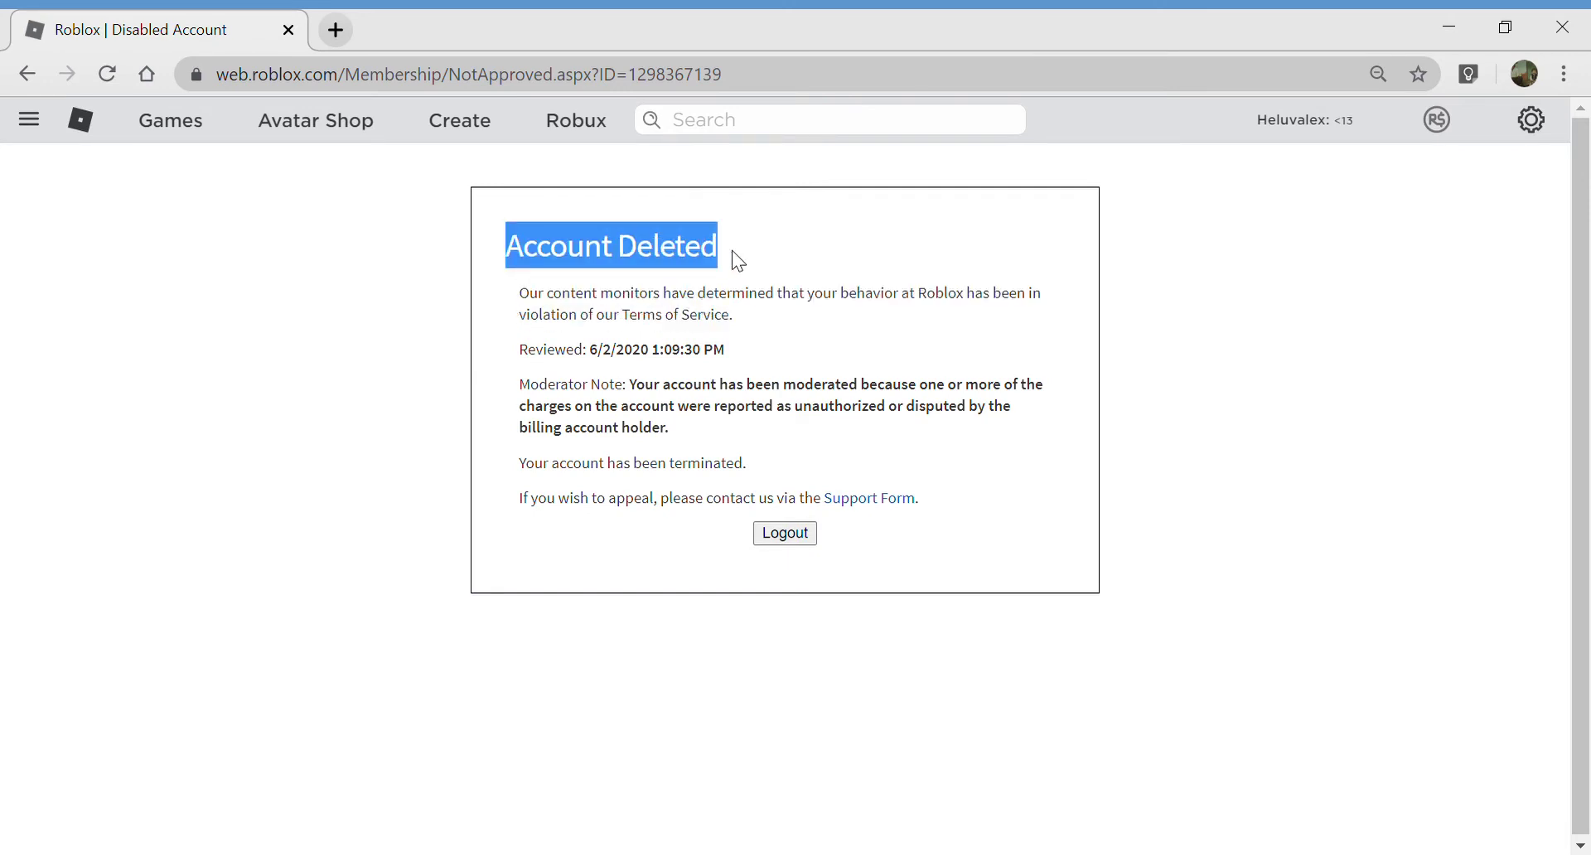
pyautogui.click(1343, 338)
pyautogui.click(781, 540)
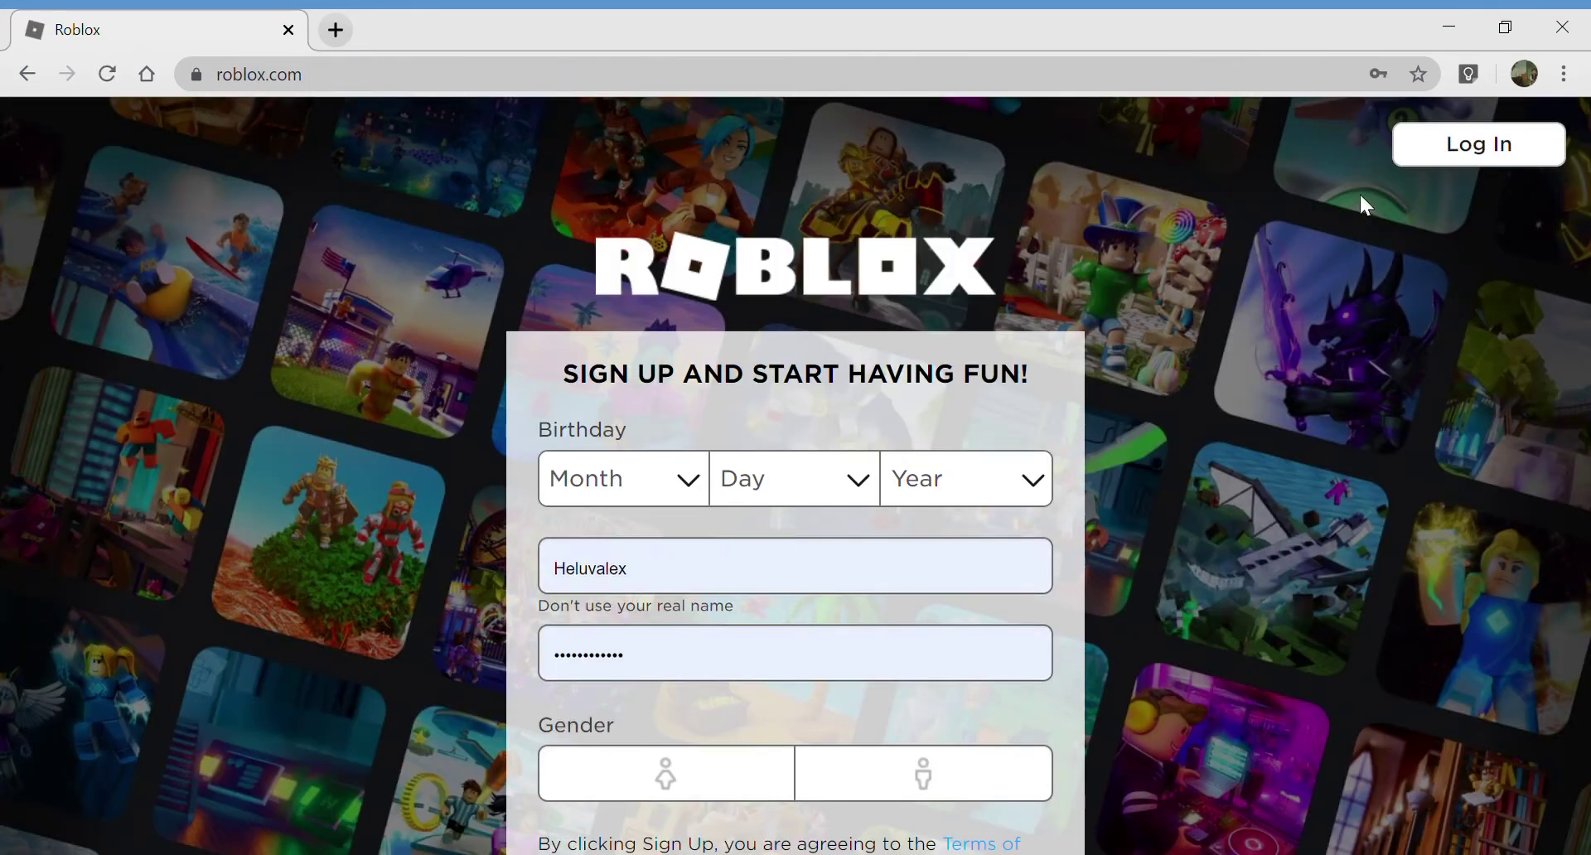
pyautogui.click(1565, 139)
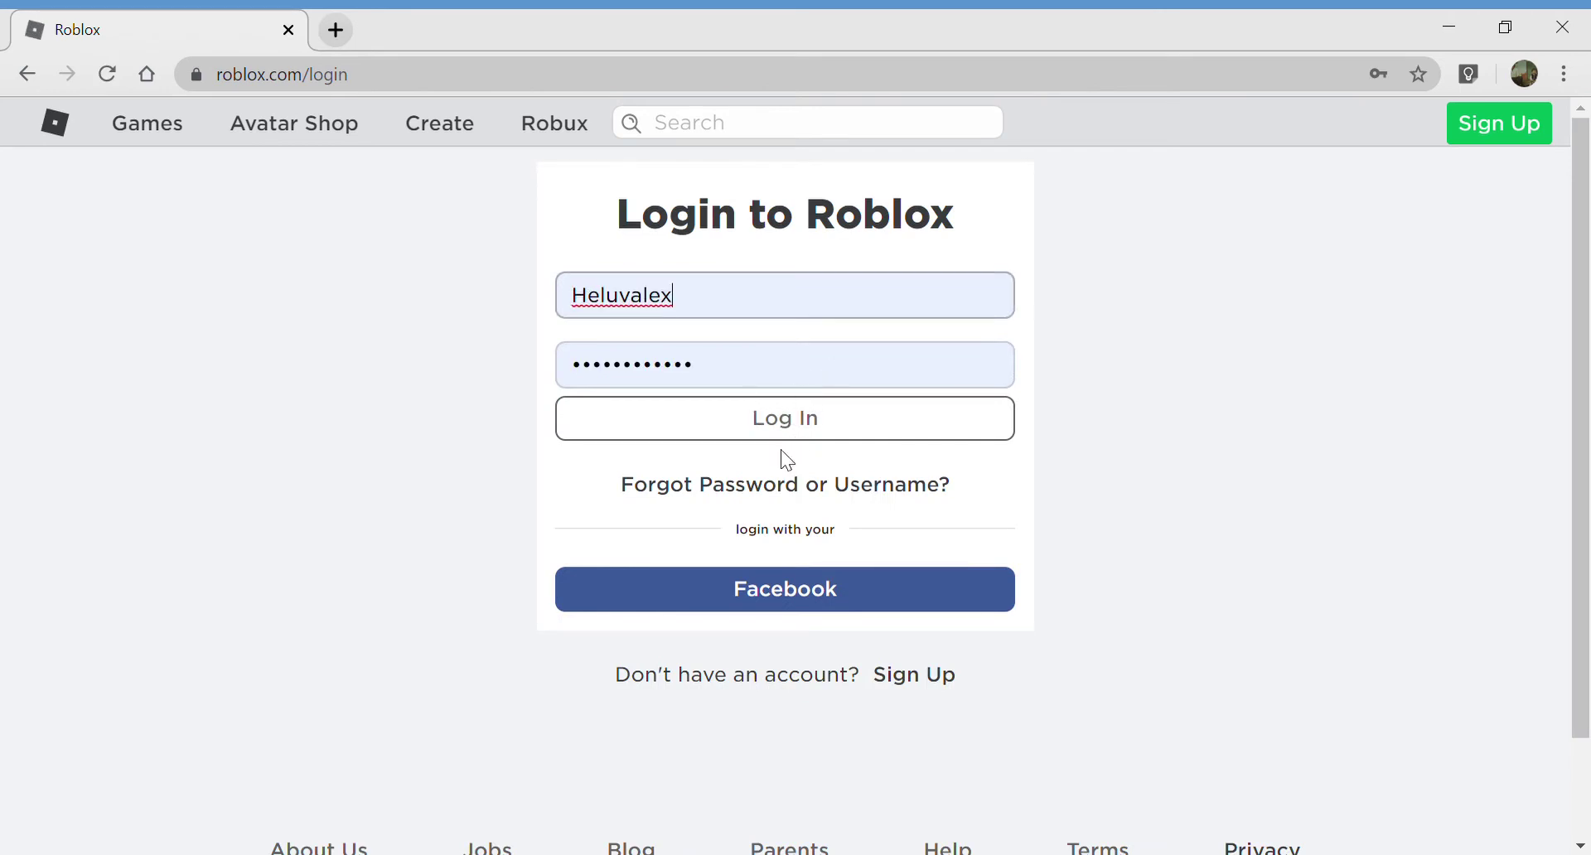
pyautogui.click(811, 436)
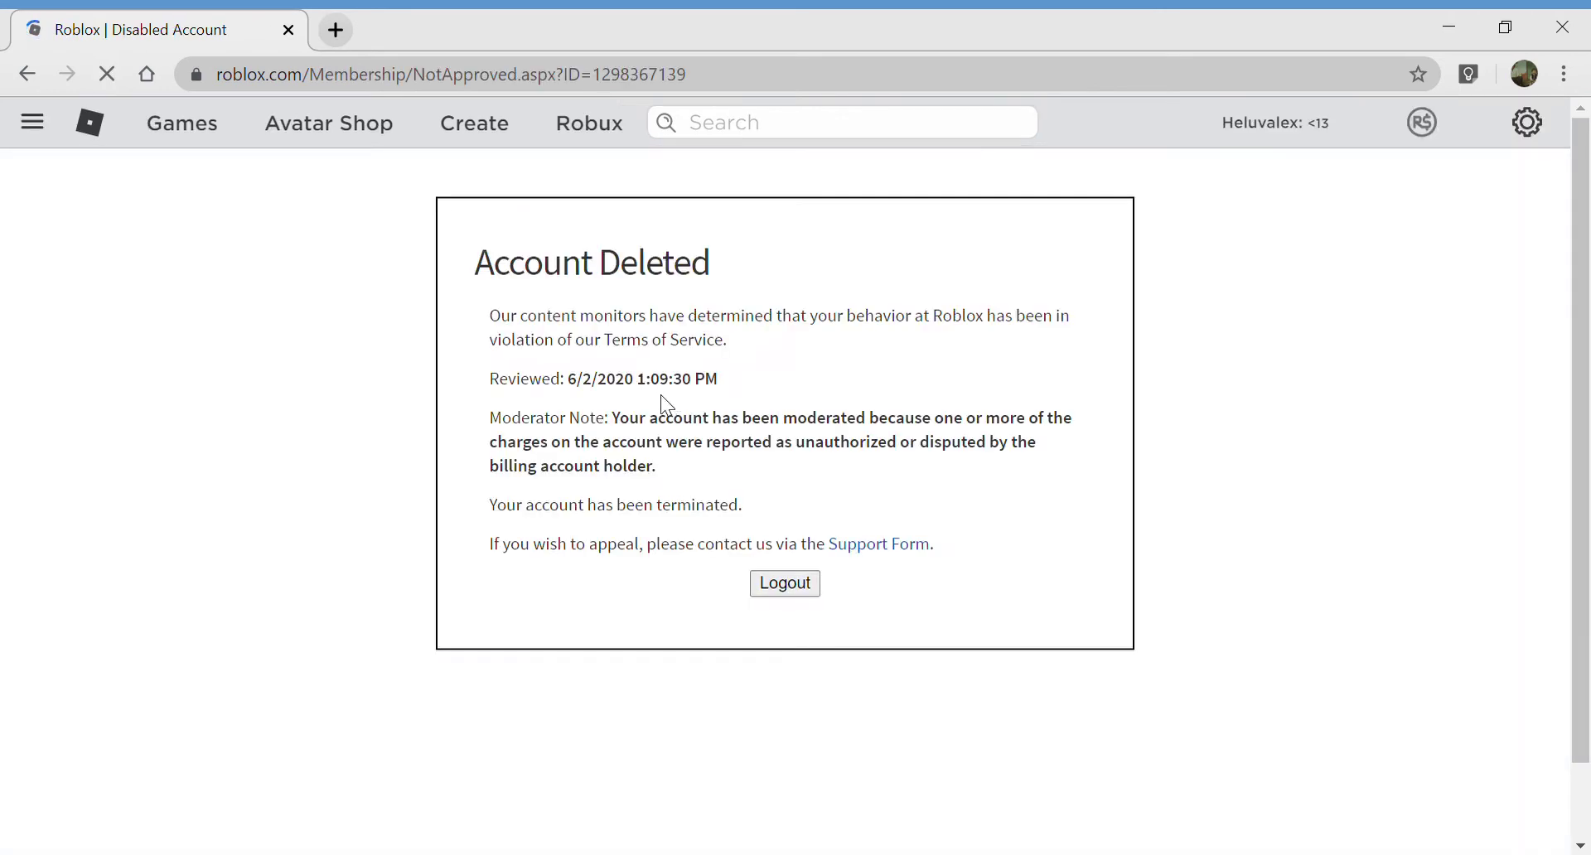
# Review the Account Deleted heading and moderator note, then reload the Roblox home page
pyautogui.moveTo(481, 274); pyautogui.dragTo(810, 254)
pyautogui.click(812, 249)
pyautogui.moveTo(611, 418); pyautogui.dragTo(923, 419)
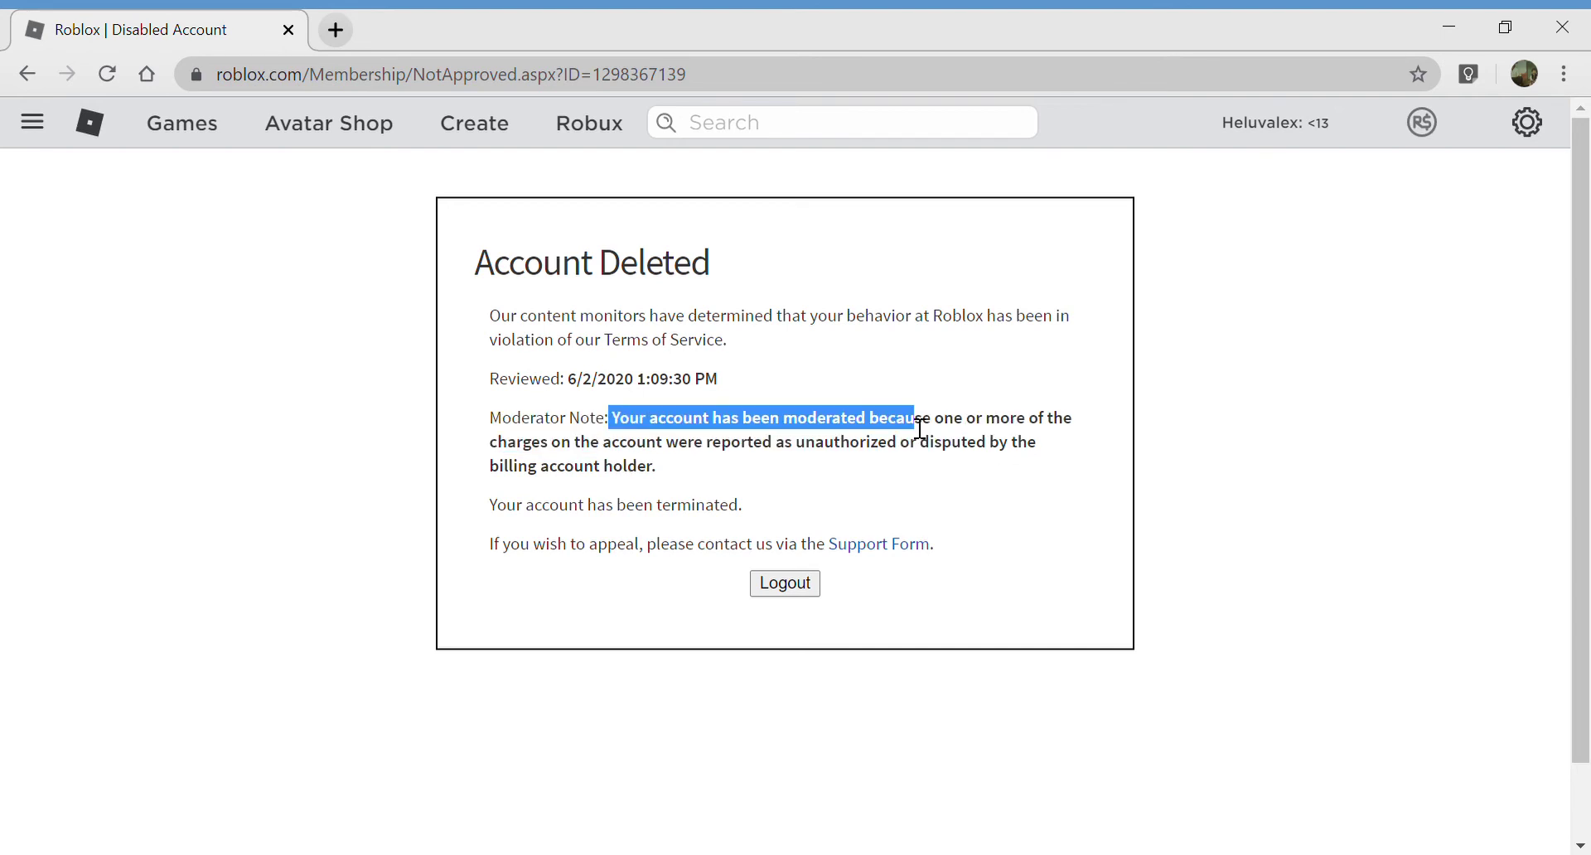
pyautogui.click(1190, 533)
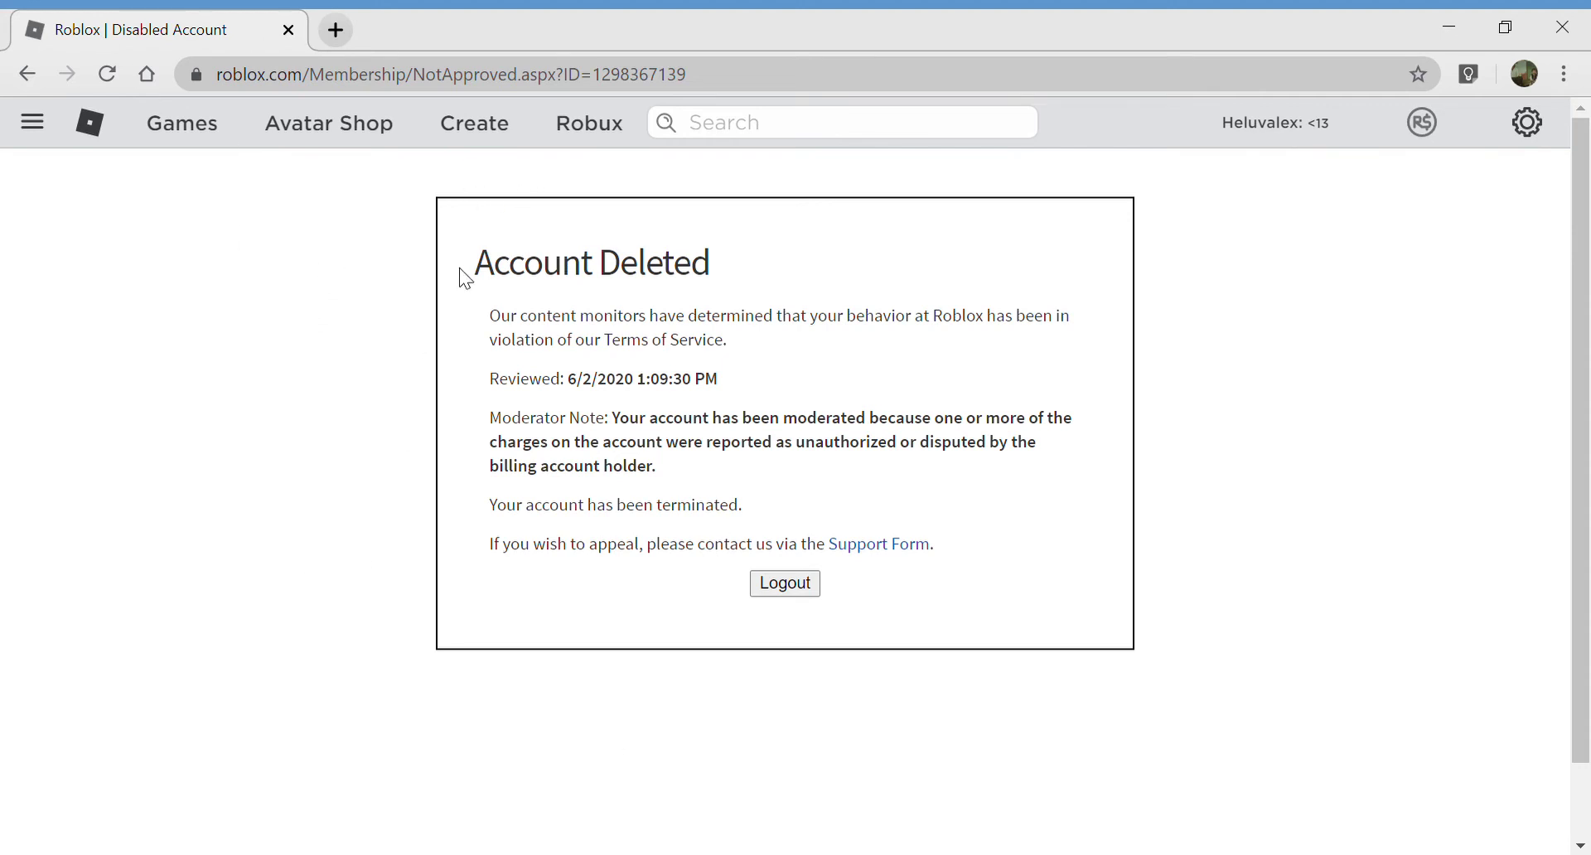
pyautogui.click(107, 125)
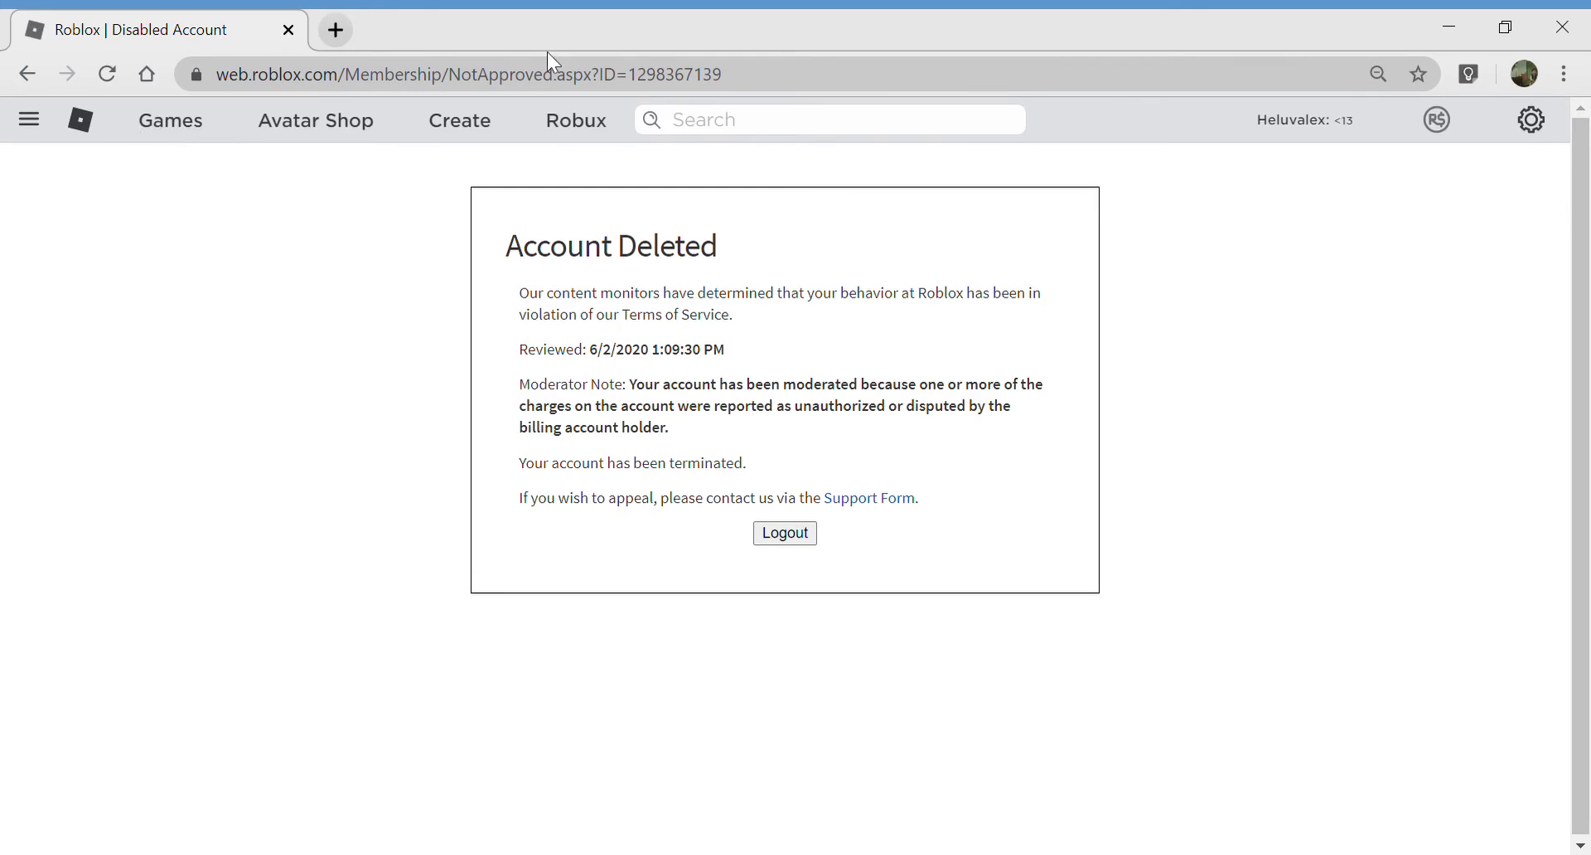
# Log out via the gear menu and sign into the other saved account, reaching its home page
pyautogui.click(1531, 122)
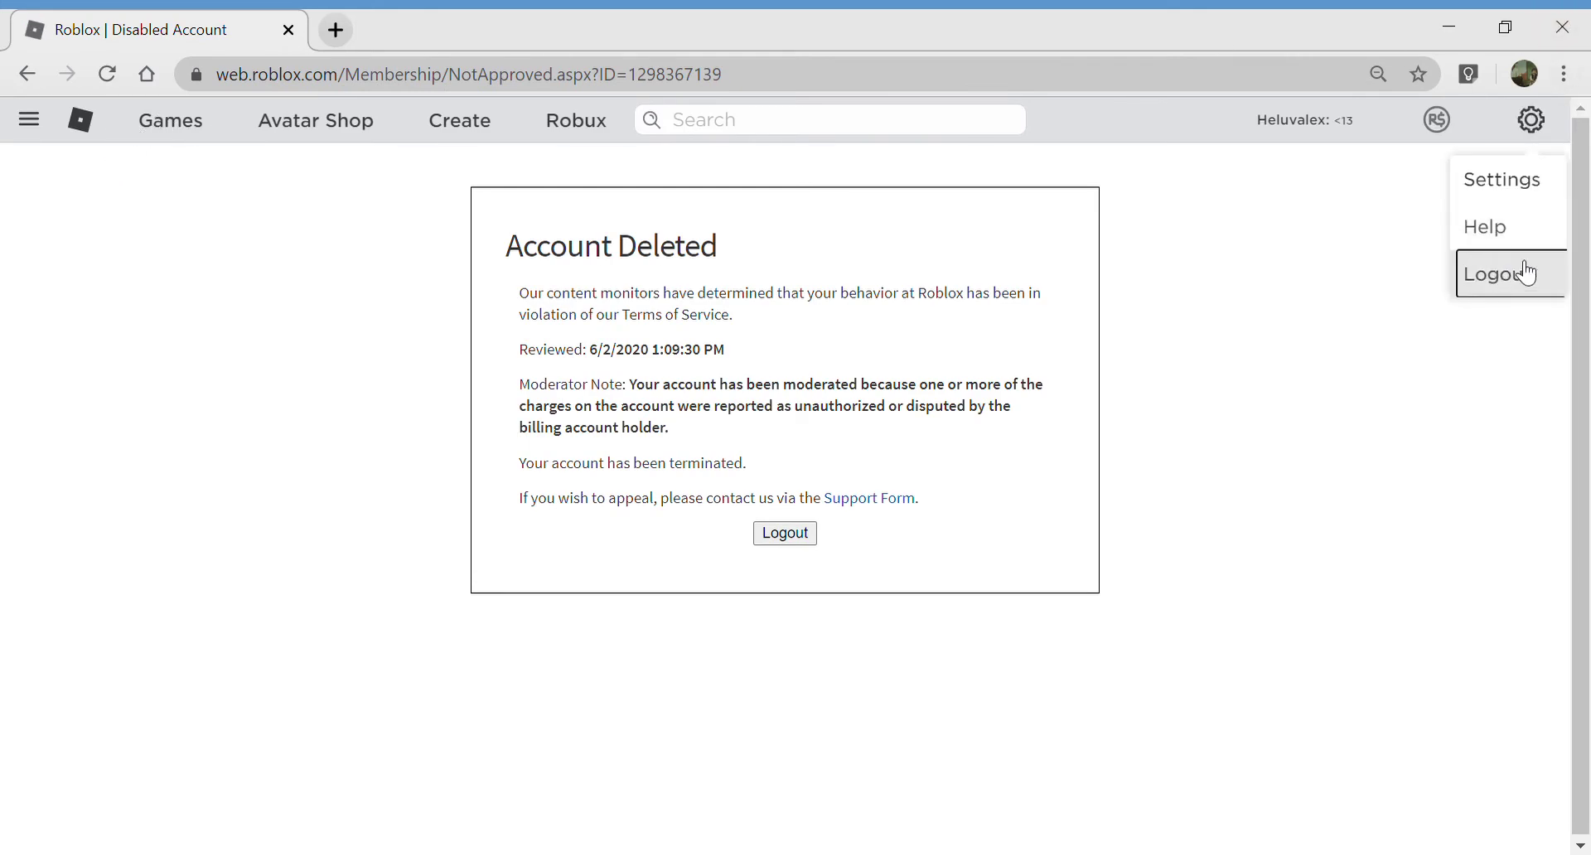
pyautogui.click(1527, 273)
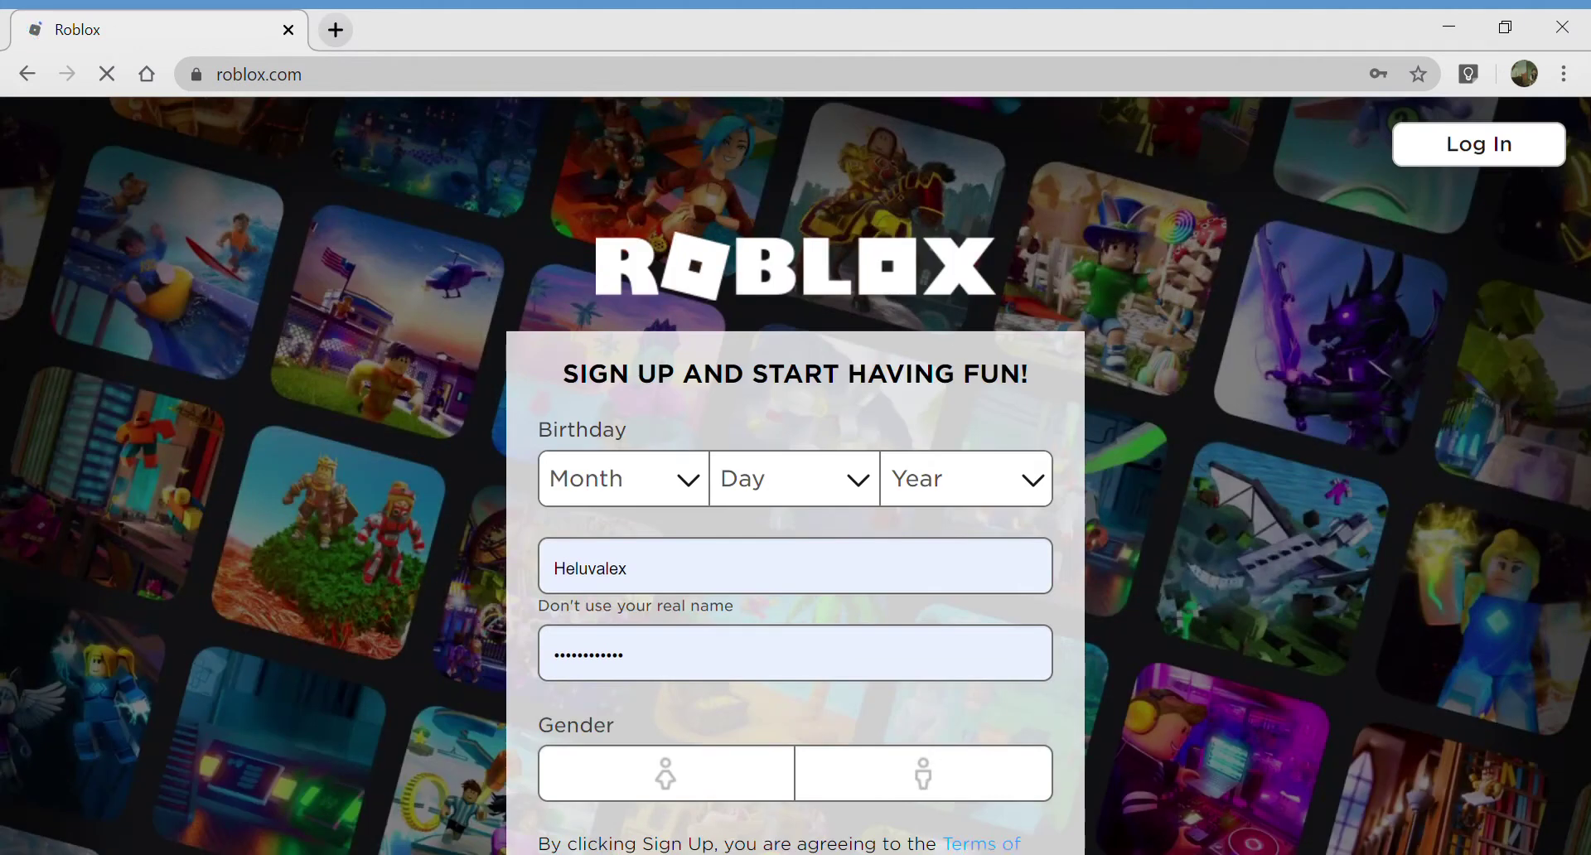
pyautogui.click(1556, 146)
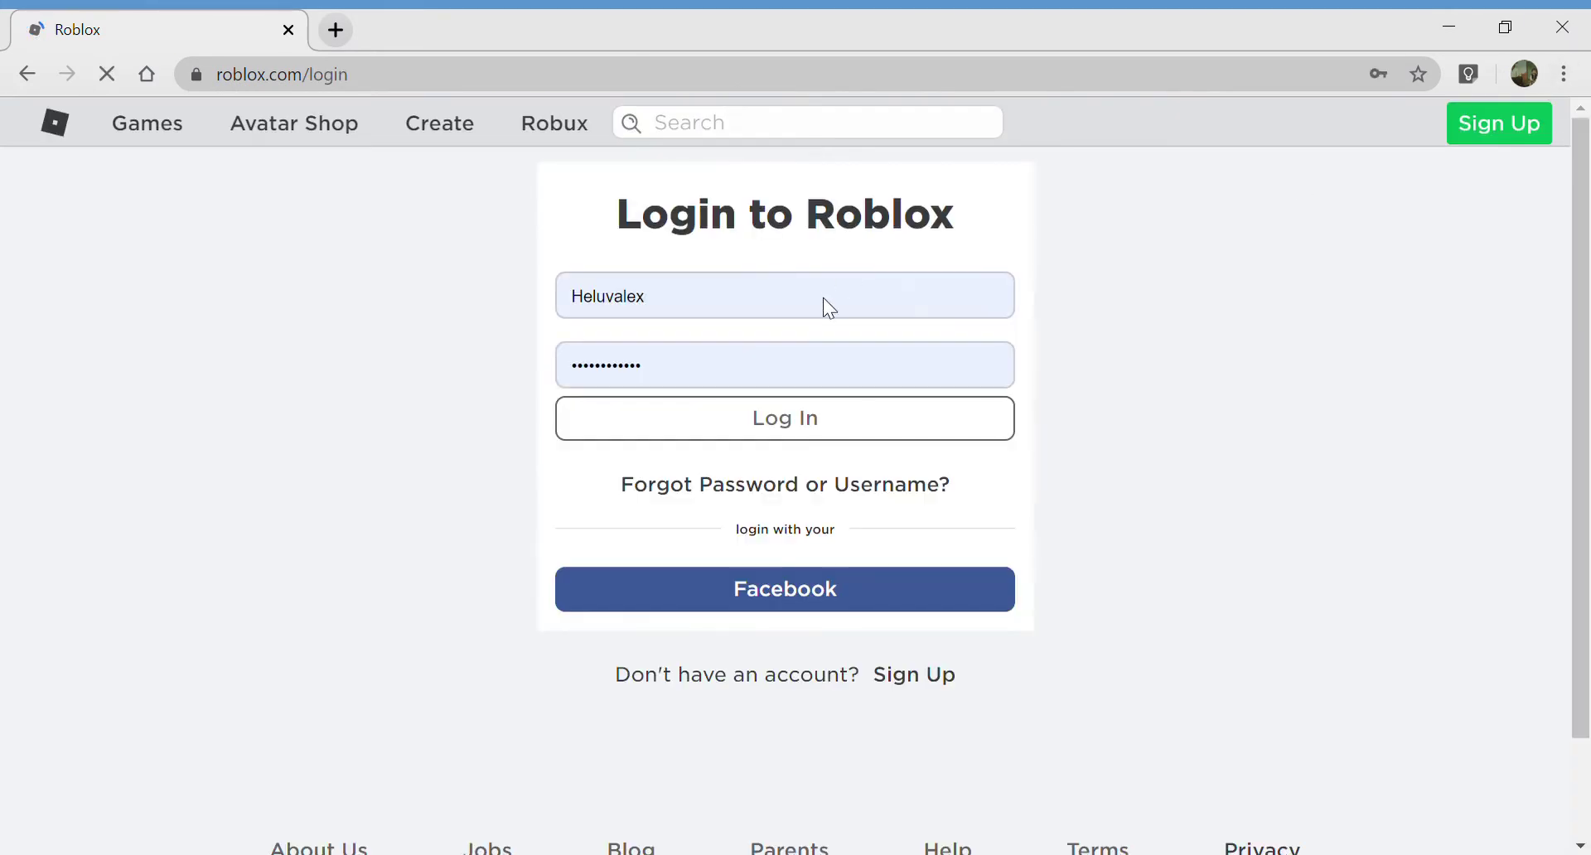
pyautogui.click(829, 307)
pyautogui.click(720, 553)
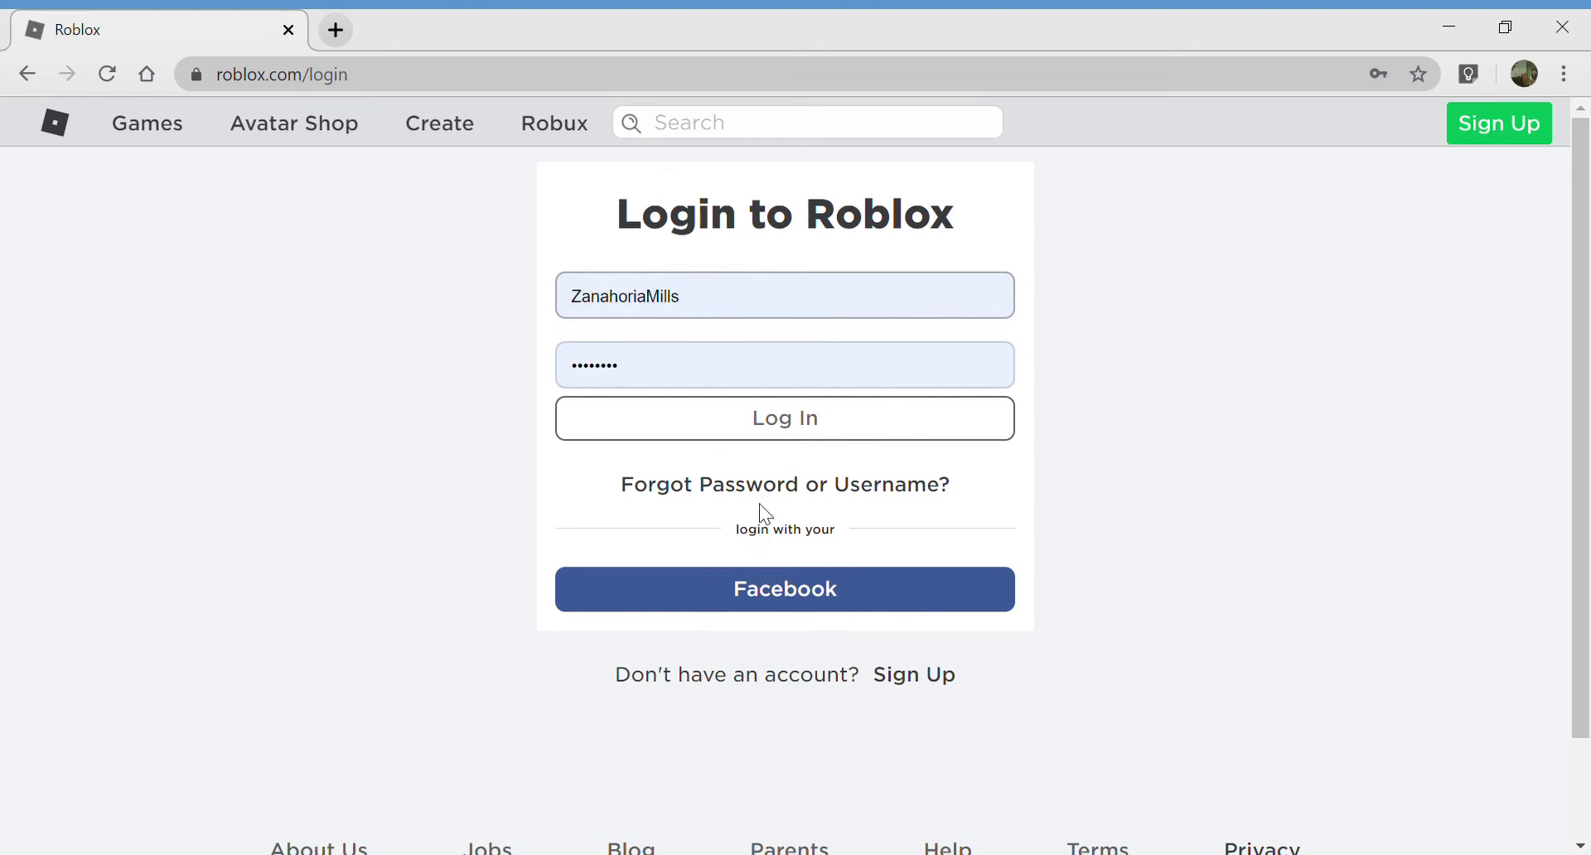
pyautogui.click(845, 421)
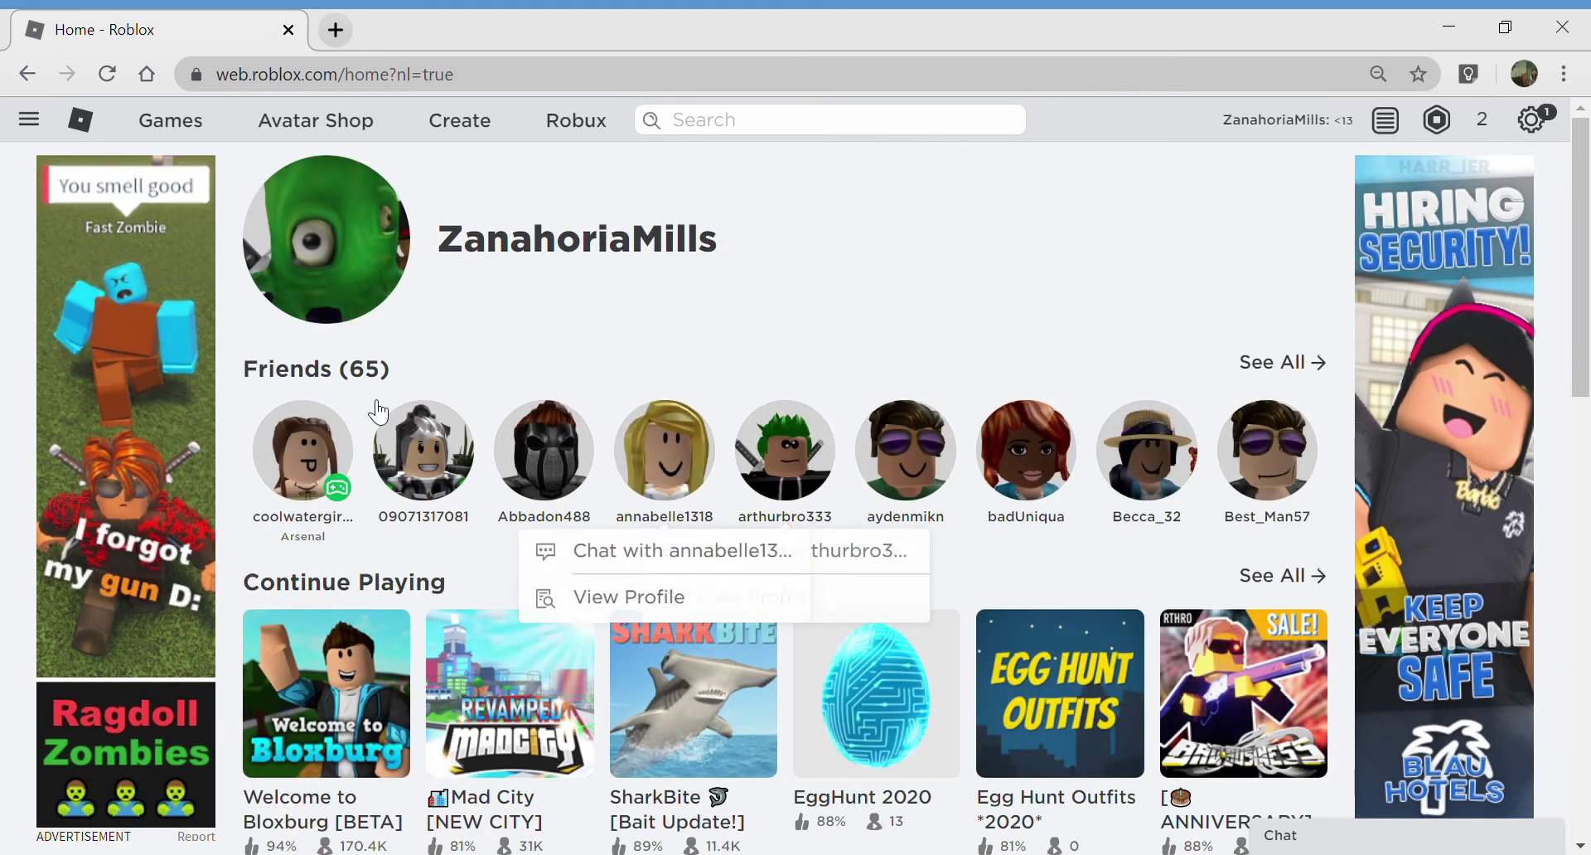
pyautogui.moveTo(317, 441)
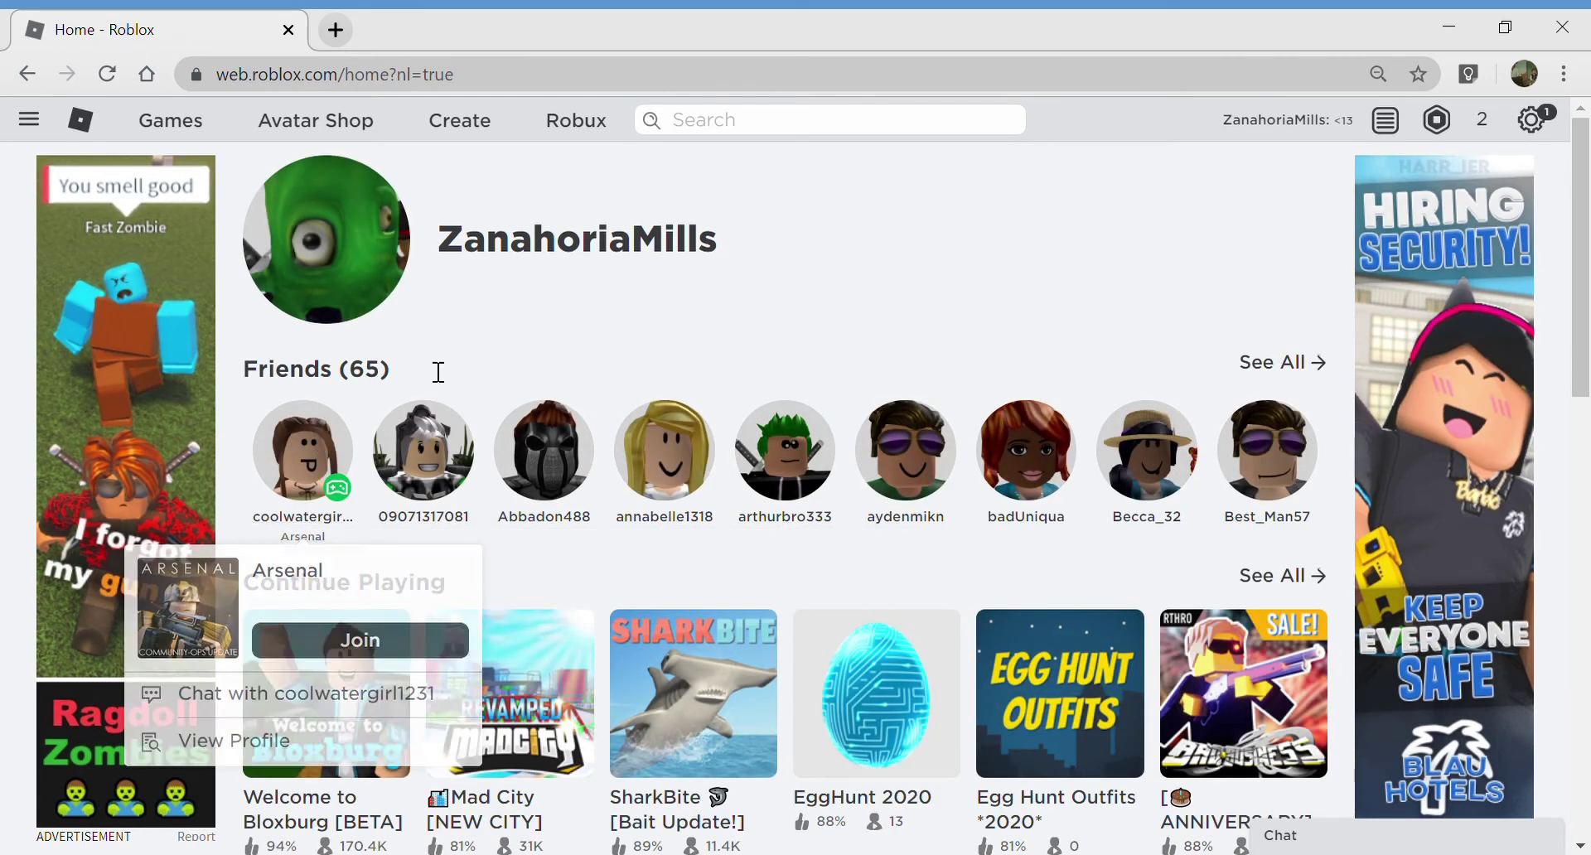
pyautogui.scroll(-2, 1206, 314)
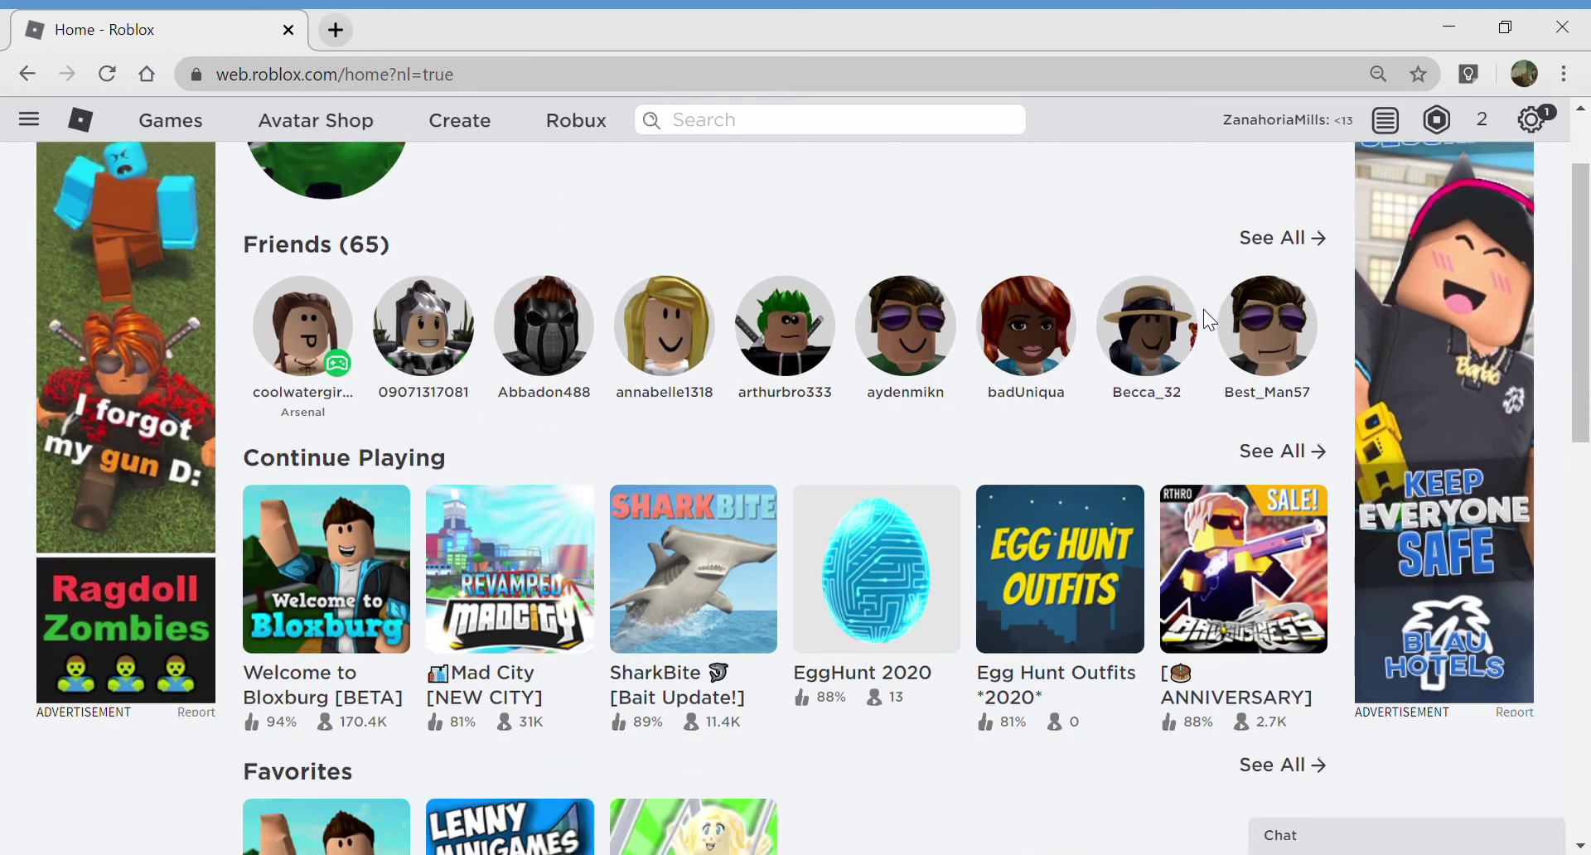
pyautogui.scroll(-5, 1204, 310)
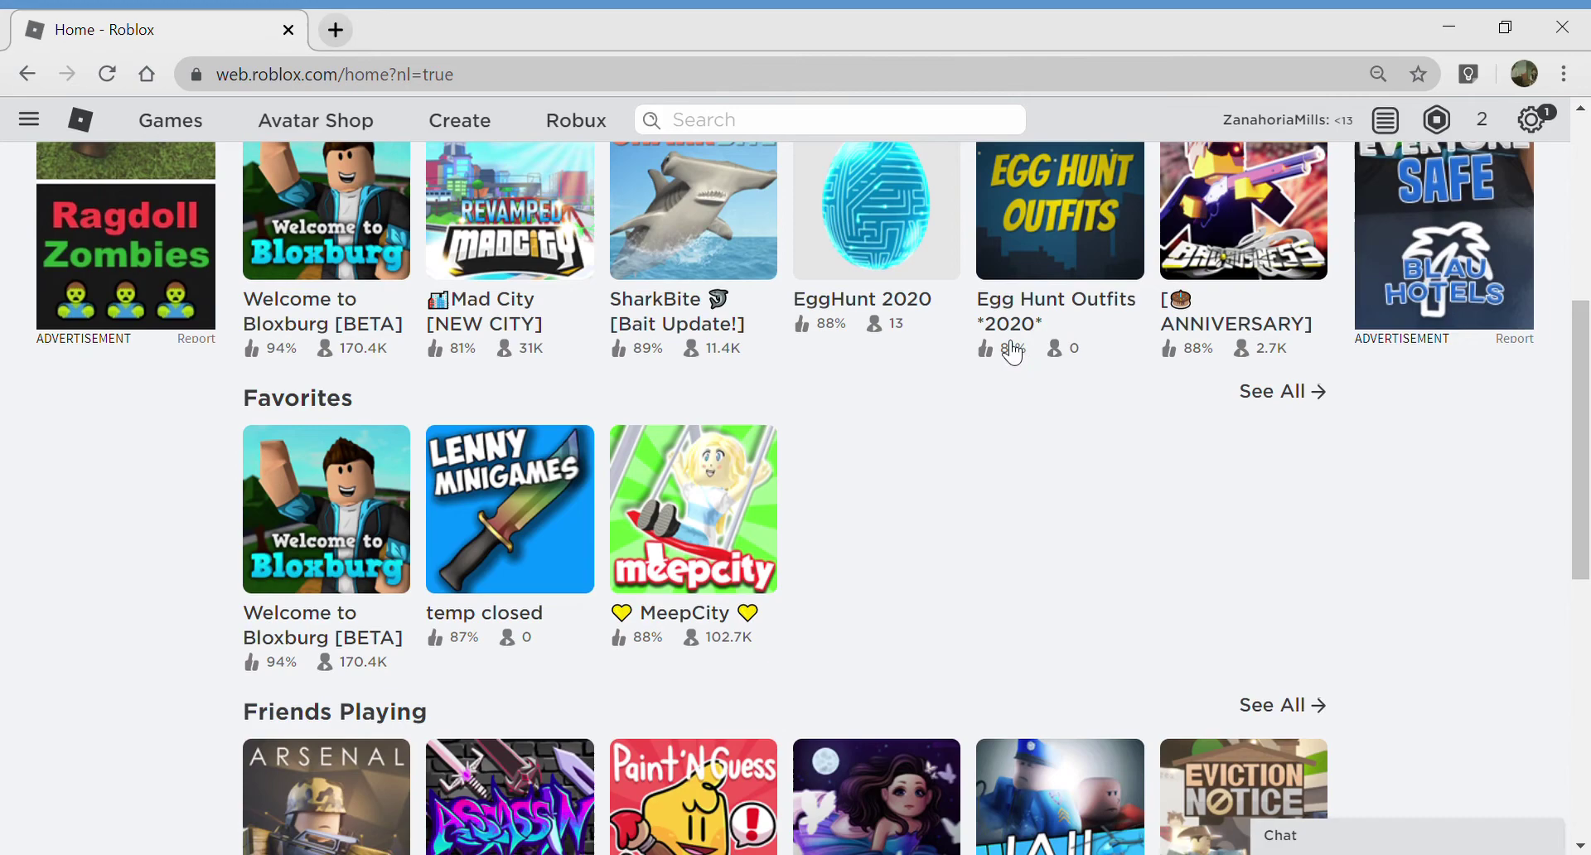
pyautogui.scroll(-1, 1009, 361)
pyautogui.scroll(-7, 1011, 360)
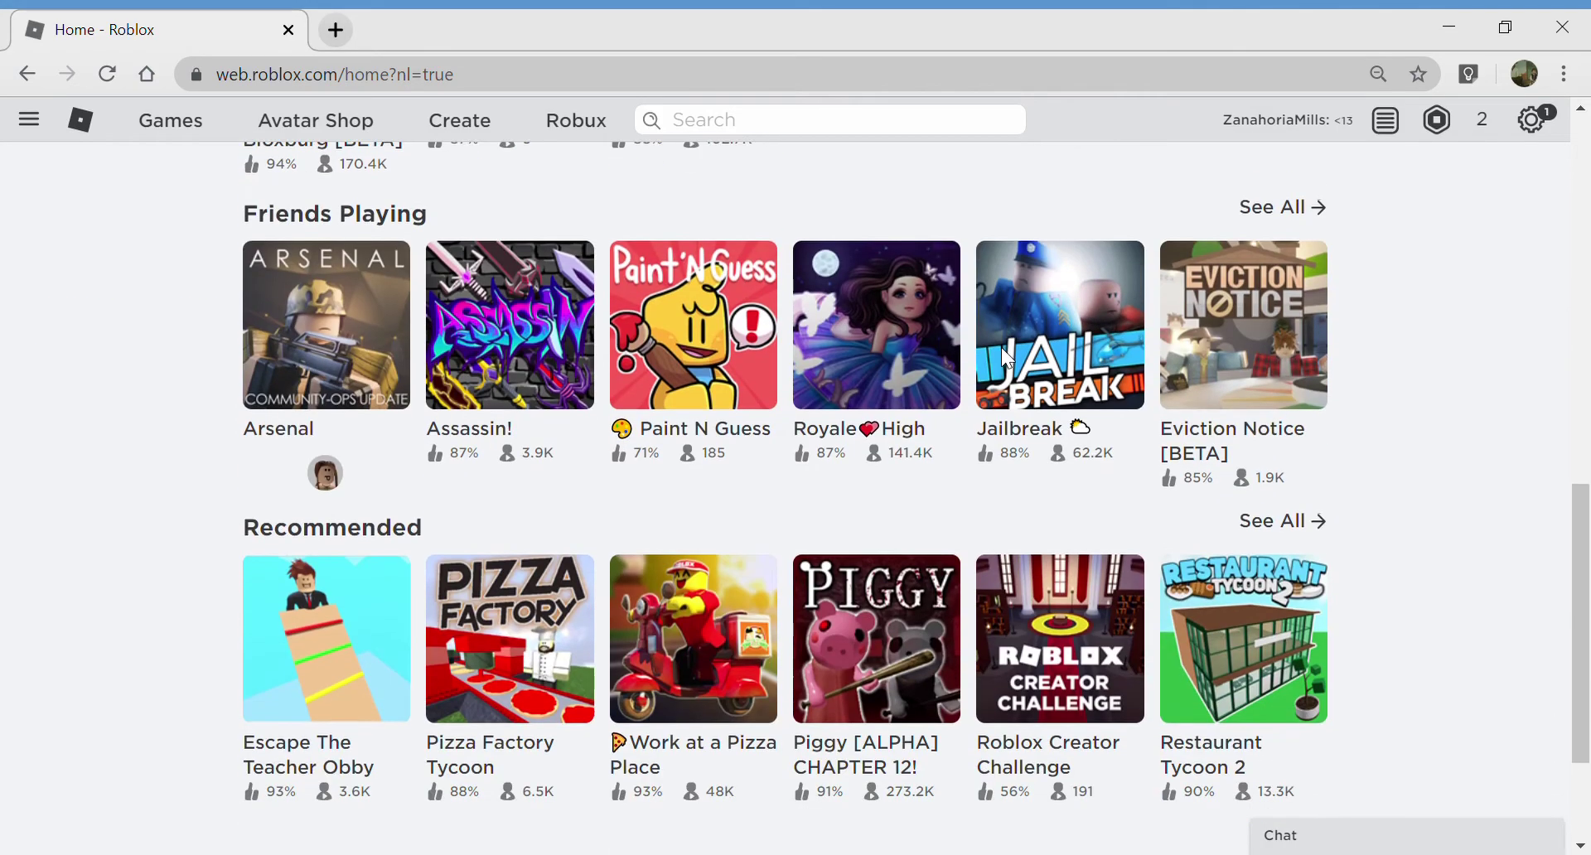
pyautogui.scroll(11, 1012, 360)
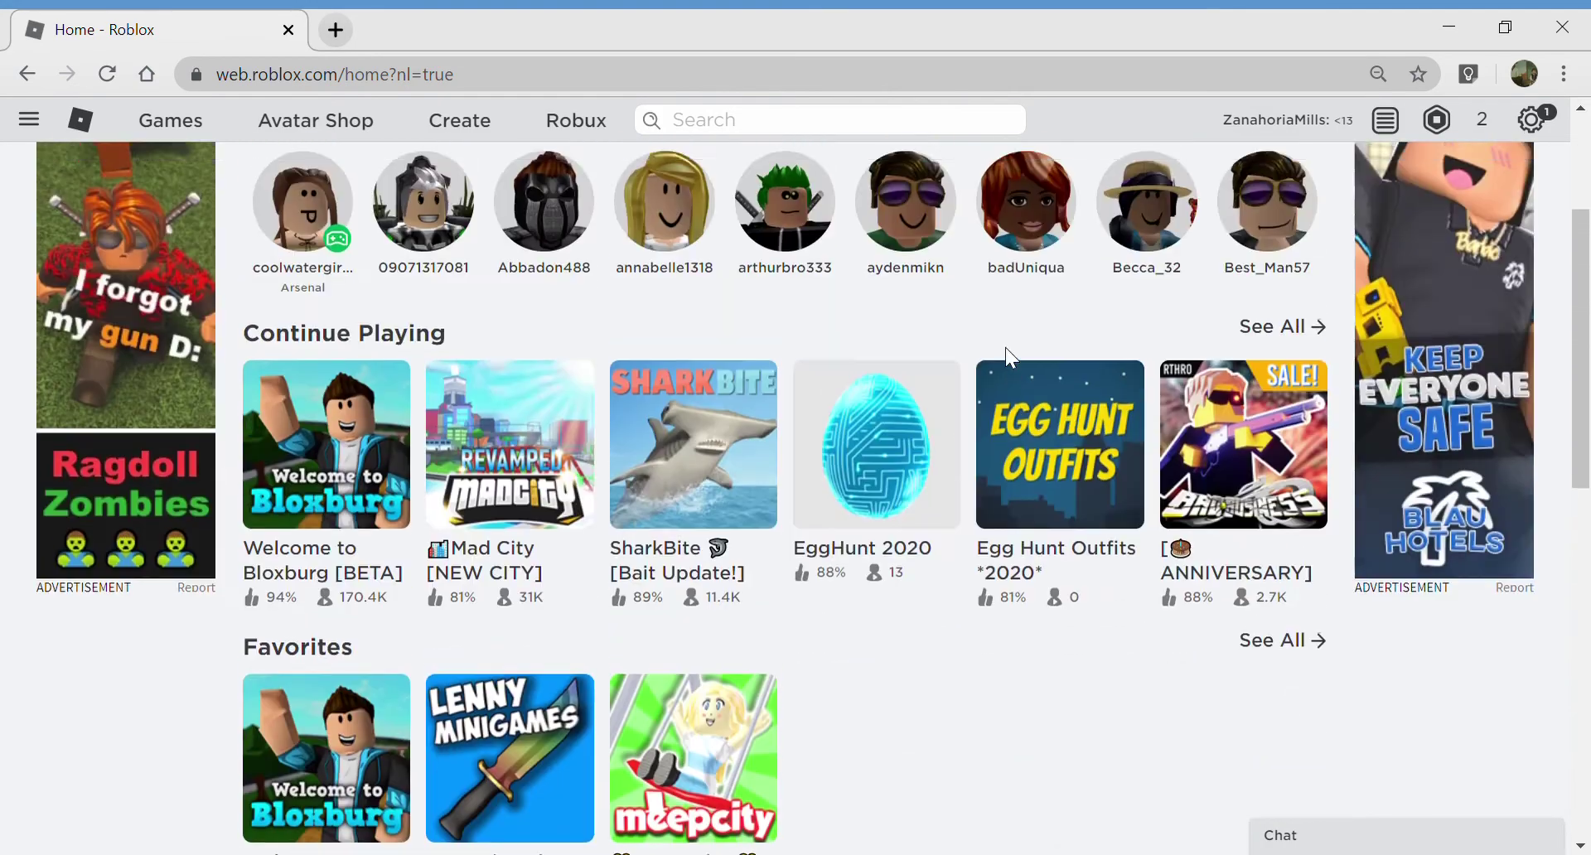
pyautogui.scroll(-3, 1012, 361)
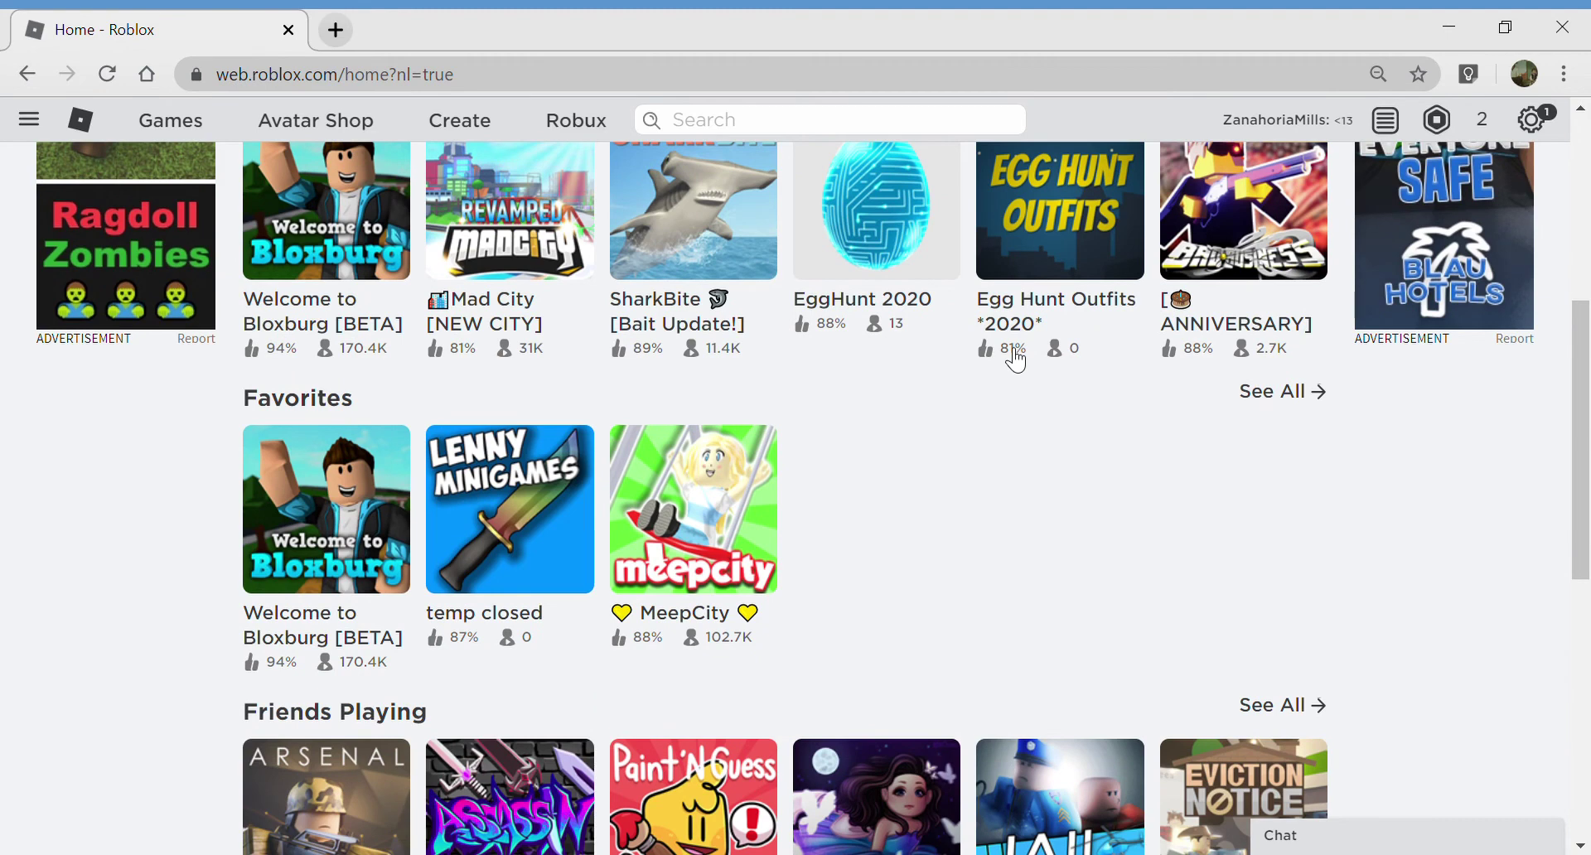
pyautogui.scroll(6, 828, 415)
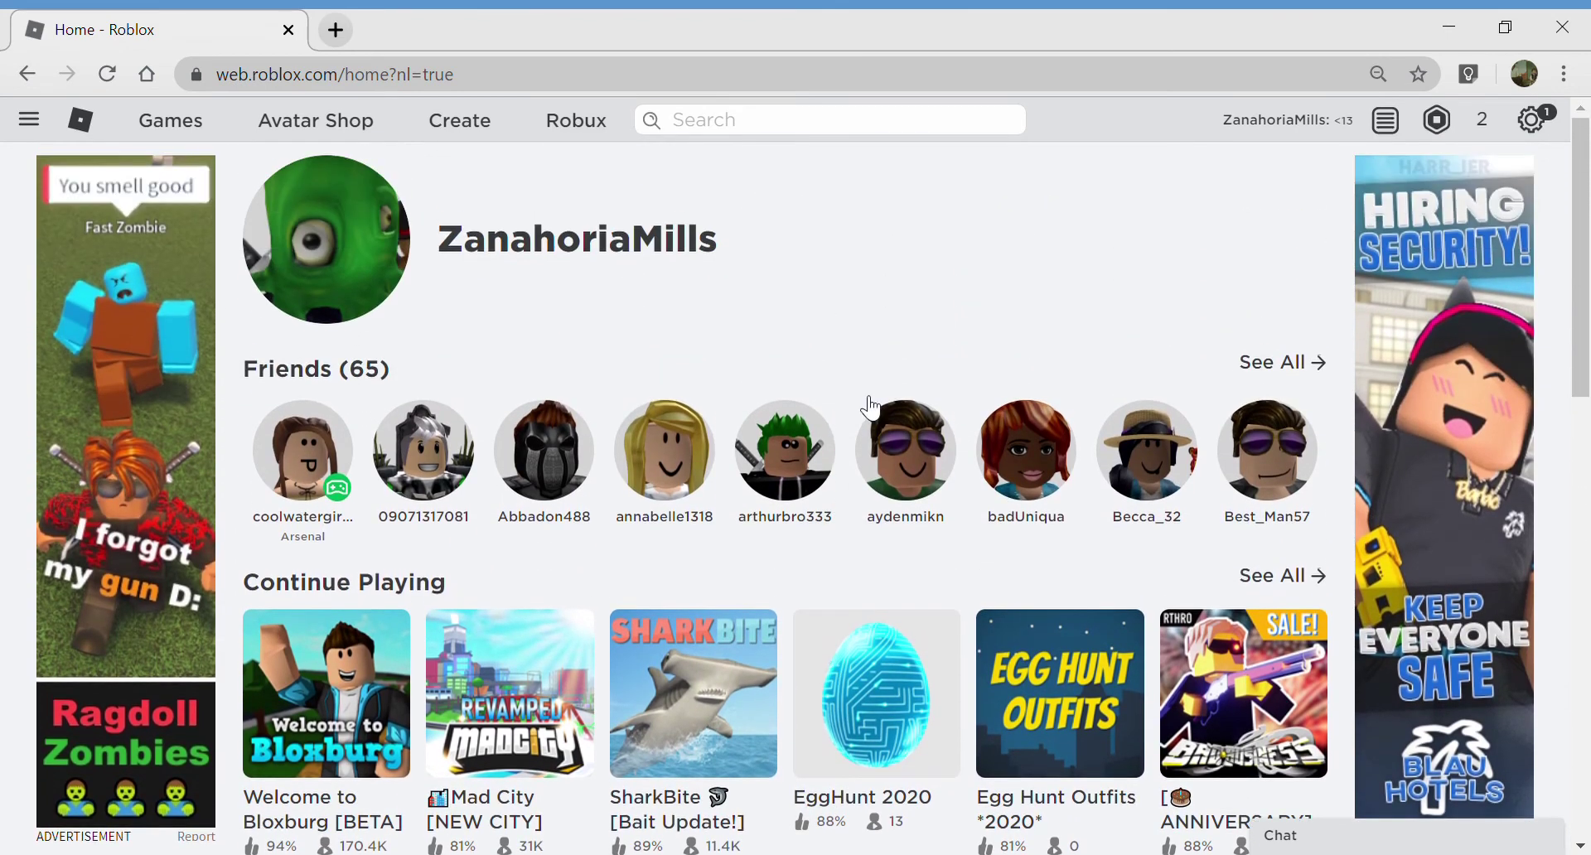
# Log the second account out from the gear menu and go to the login page
pyautogui.click(1532, 119)
pyautogui.click(1492, 321)
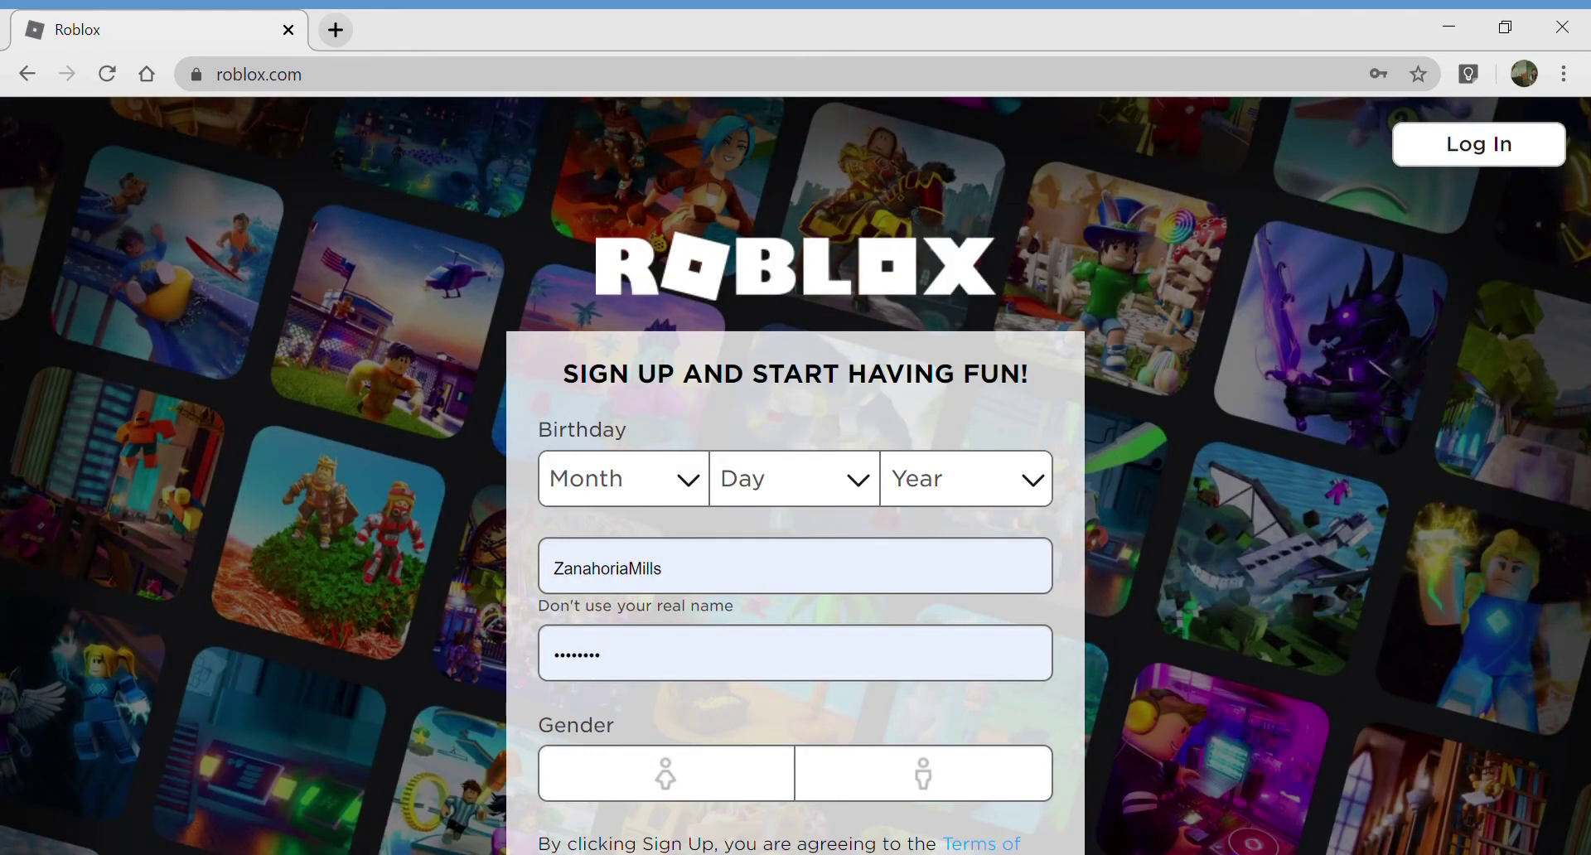
pyautogui.click(1559, 147)
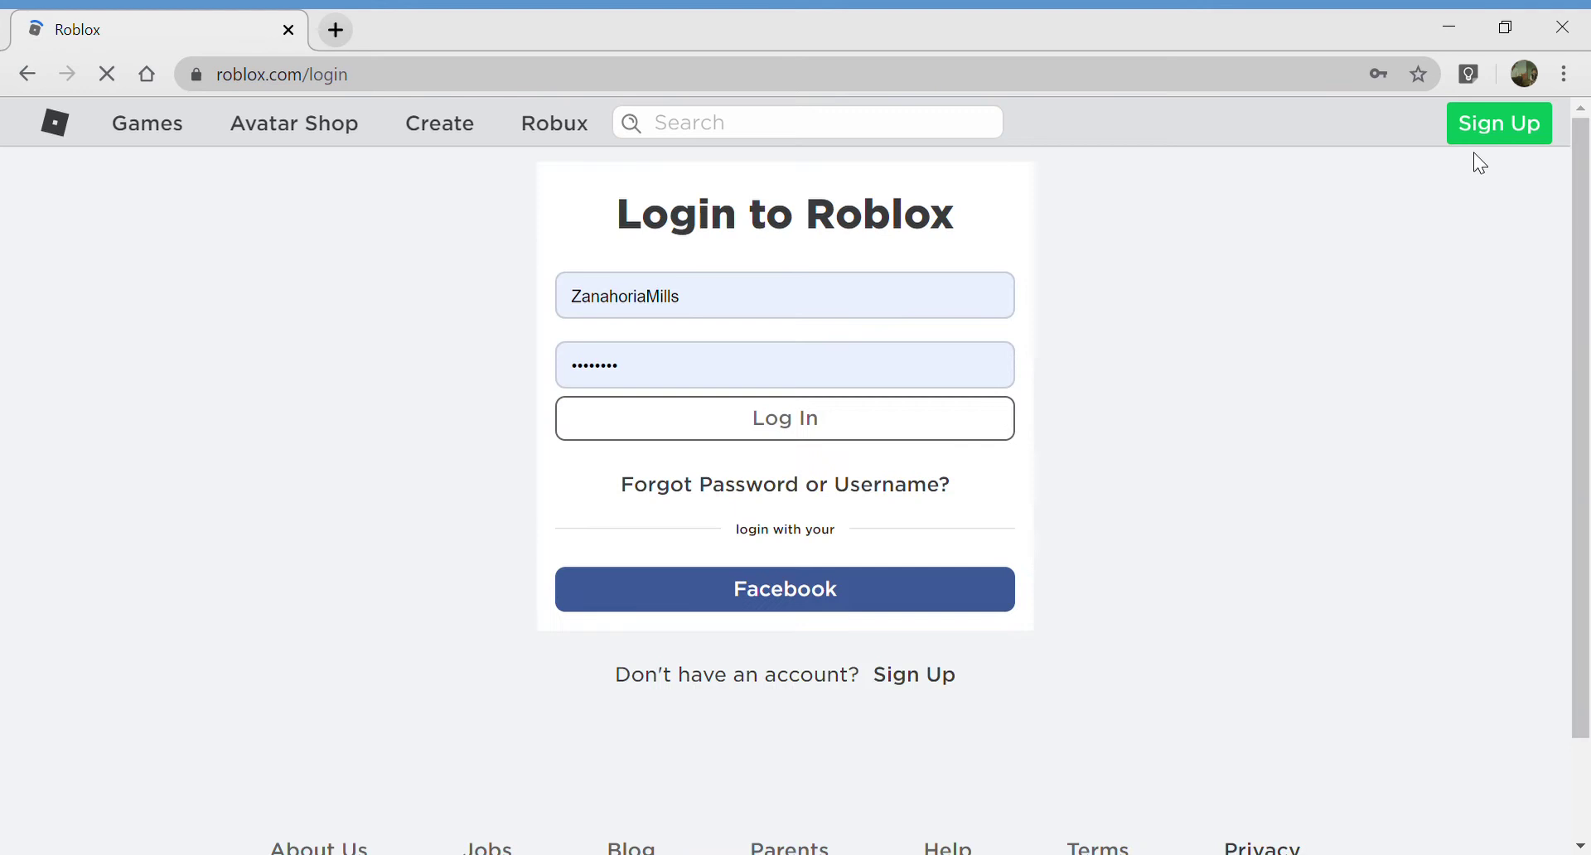
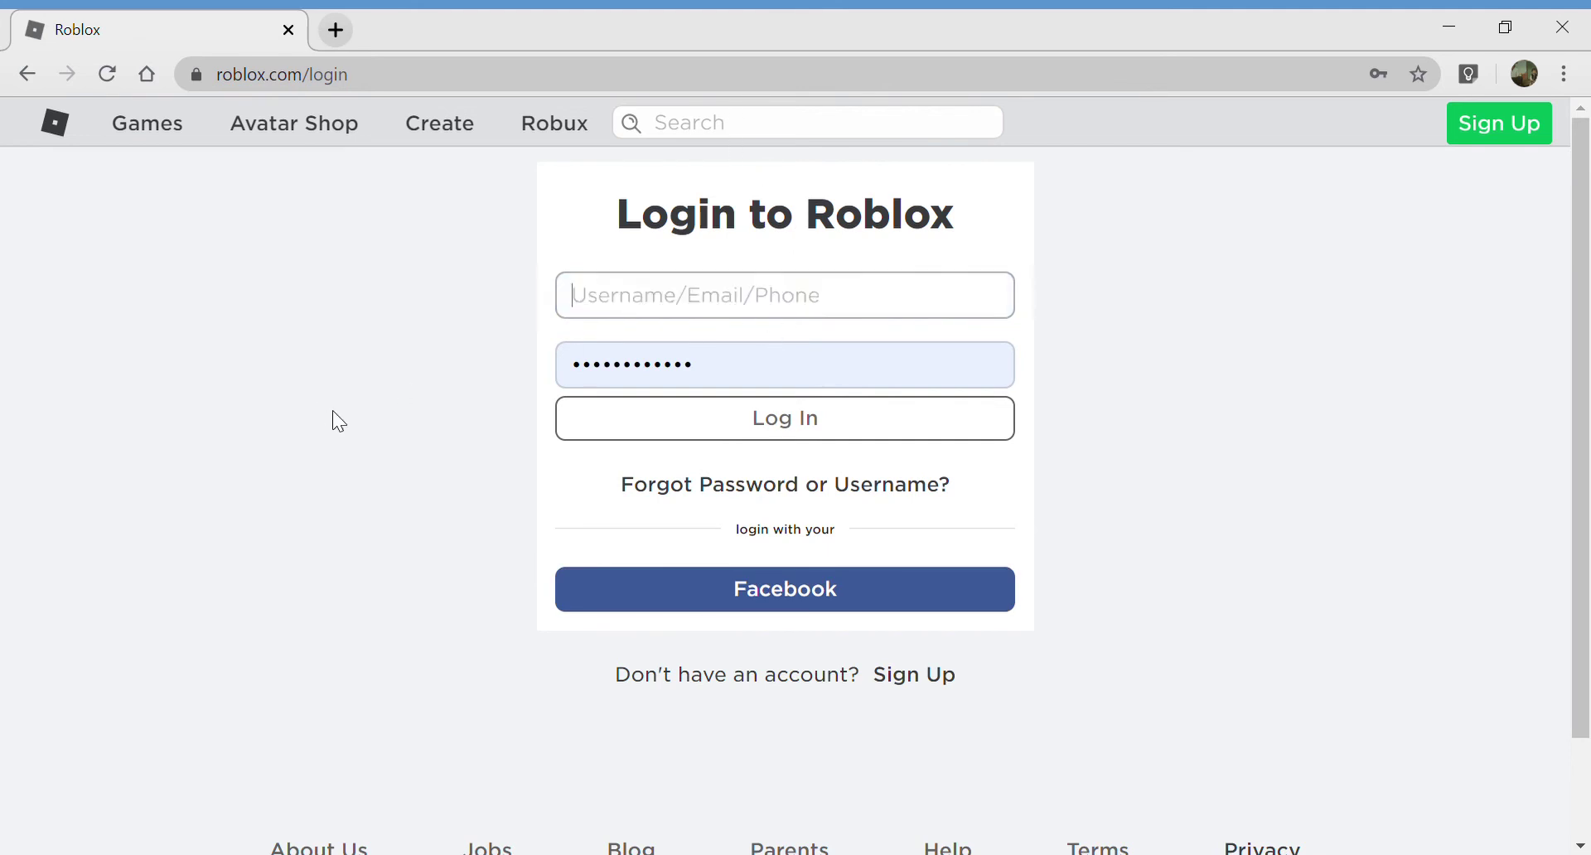
# Log in with the saved username, then follow the Account Deleted notice's Support Form link
pyautogui.write('Heluvalex')
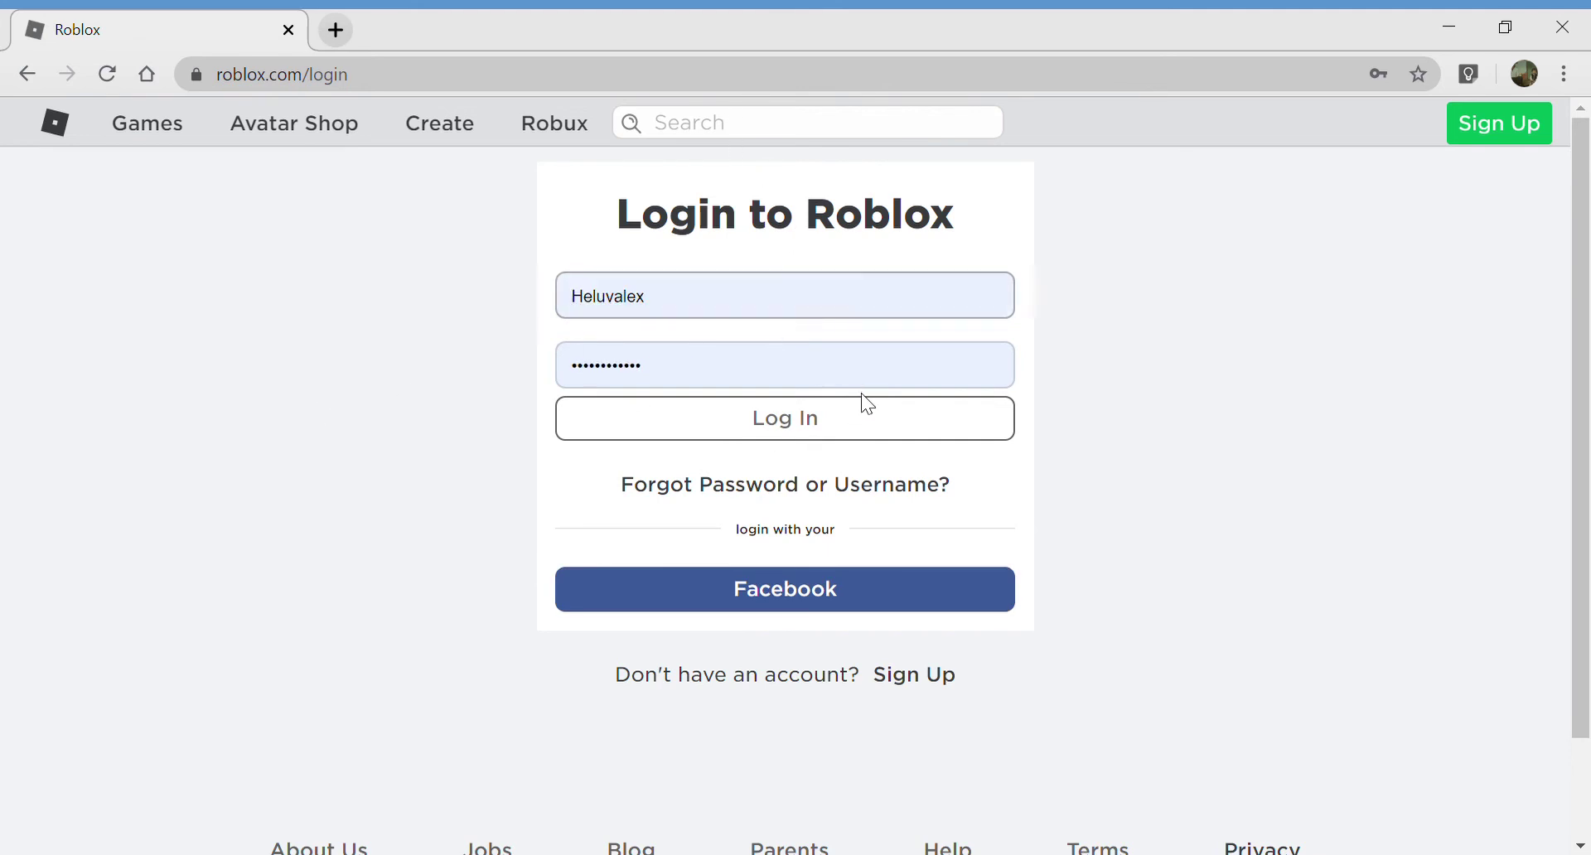
pyautogui.click(862, 555)
pyautogui.click(880, 416)
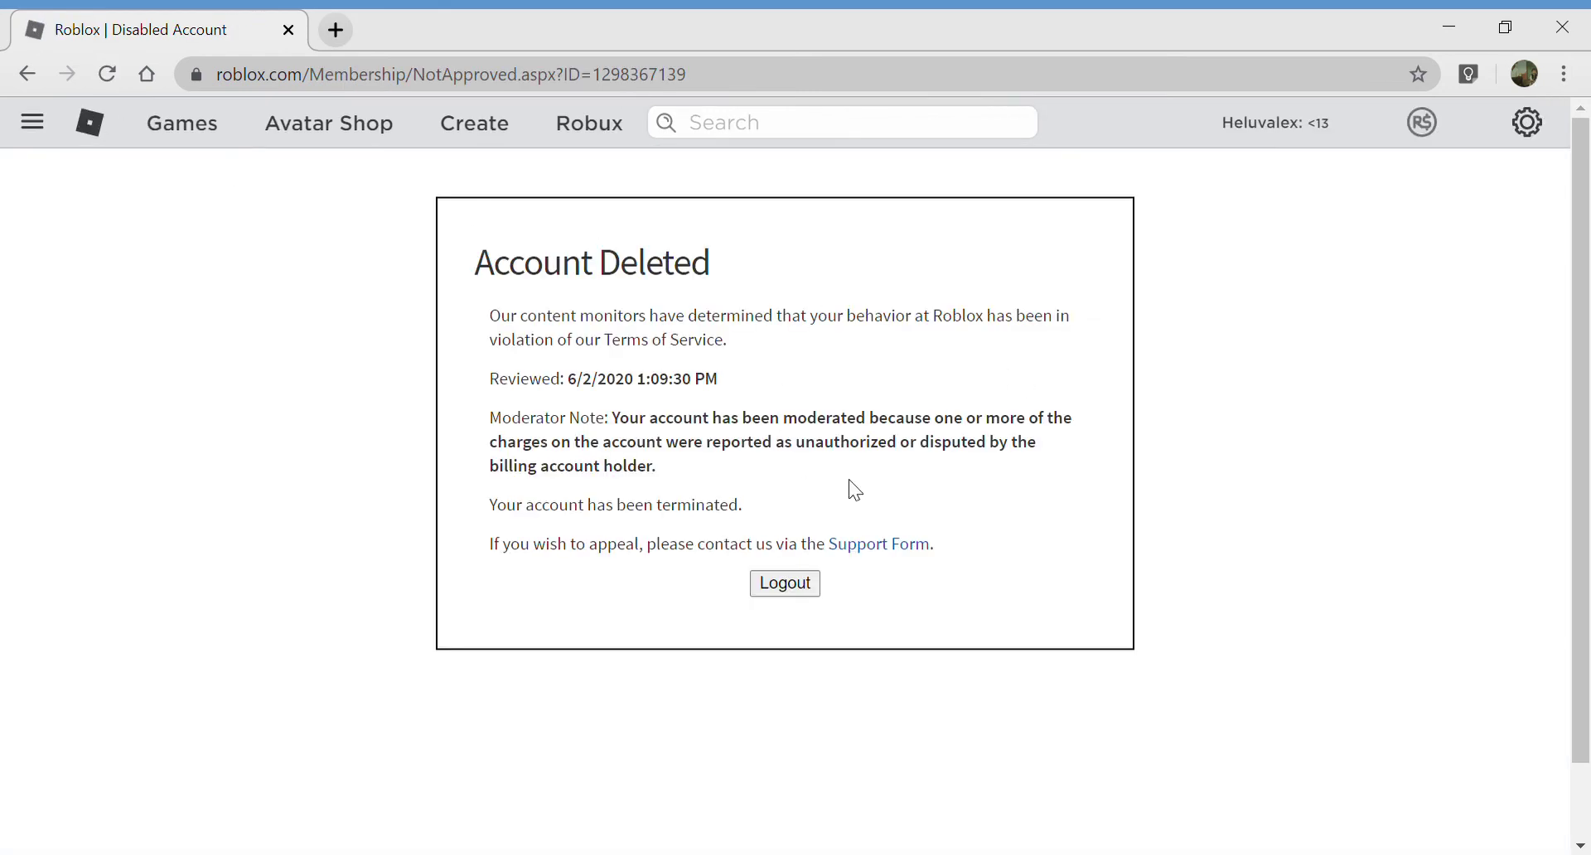
pyautogui.click(907, 552)
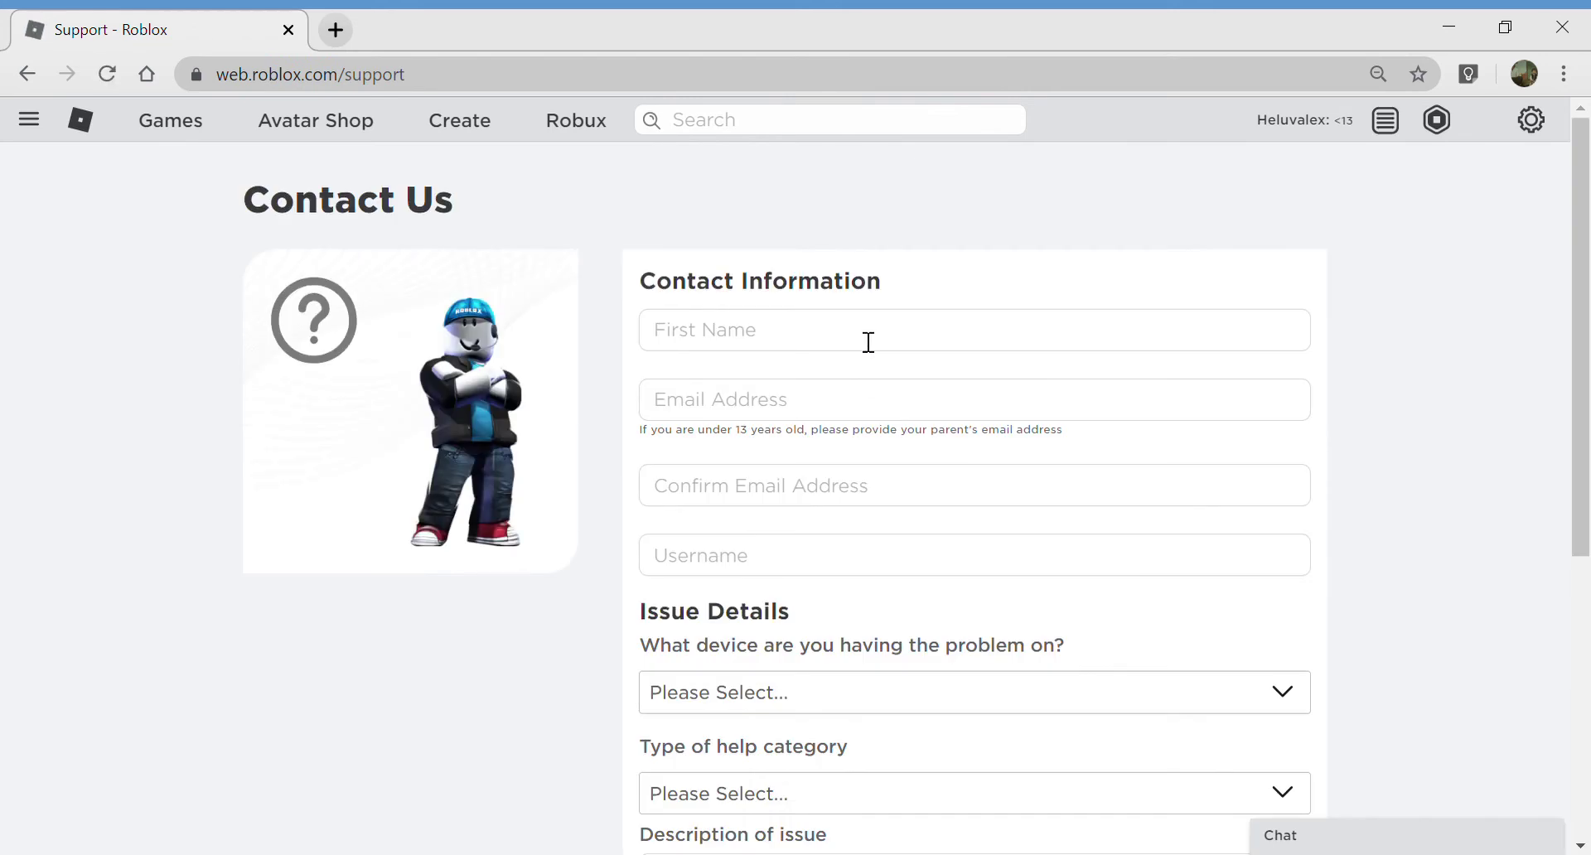
pyautogui.click(867, 336)
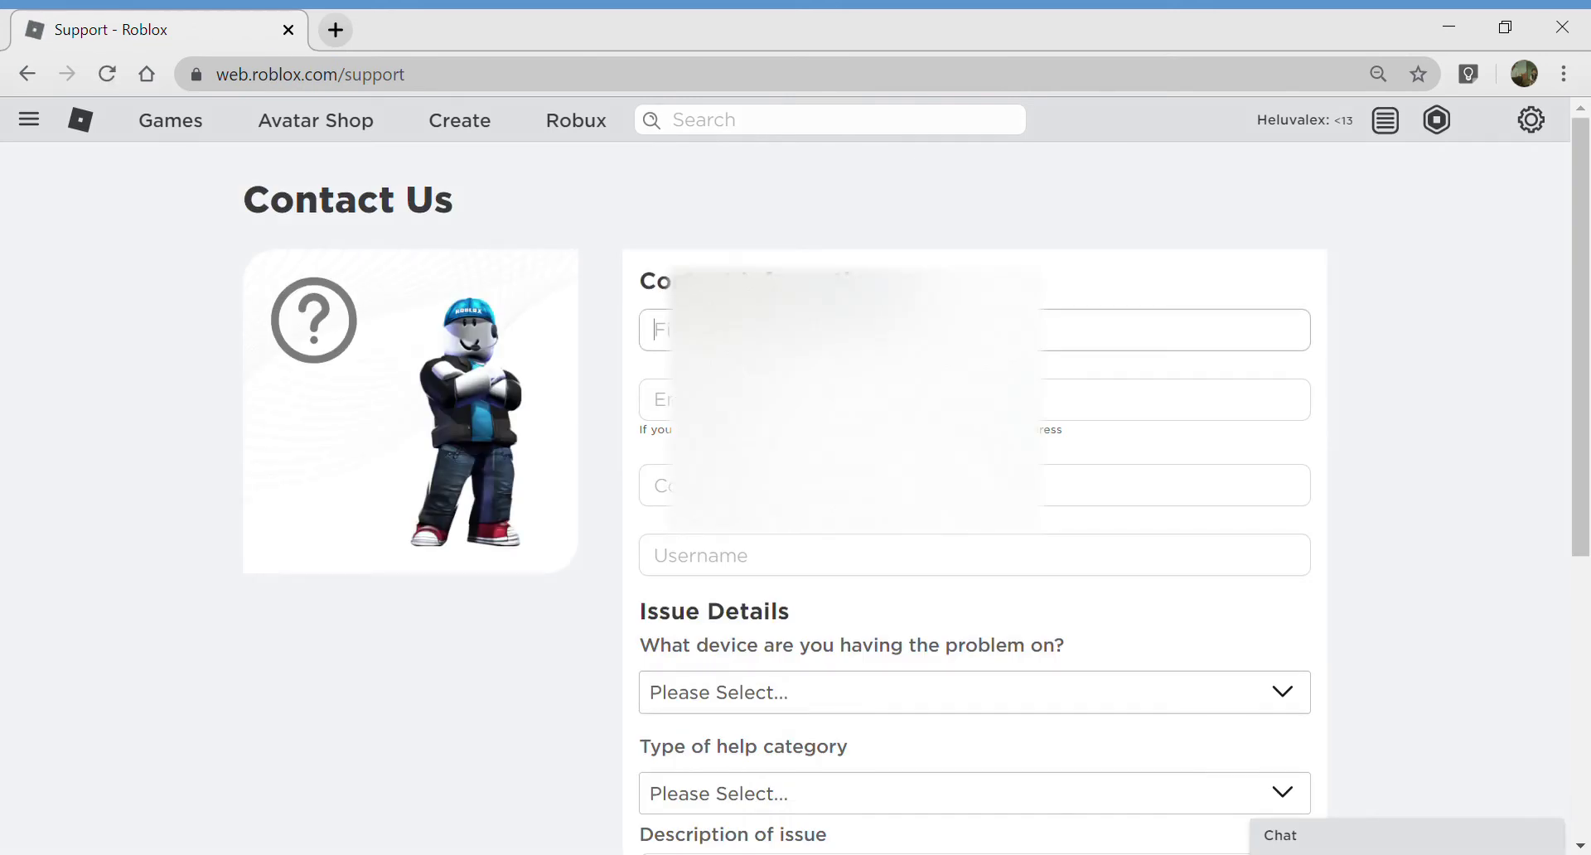
# Autofill the name, email and account username contact fields
pyautogui.click(829, 373)
pyautogui.click(871, 572)
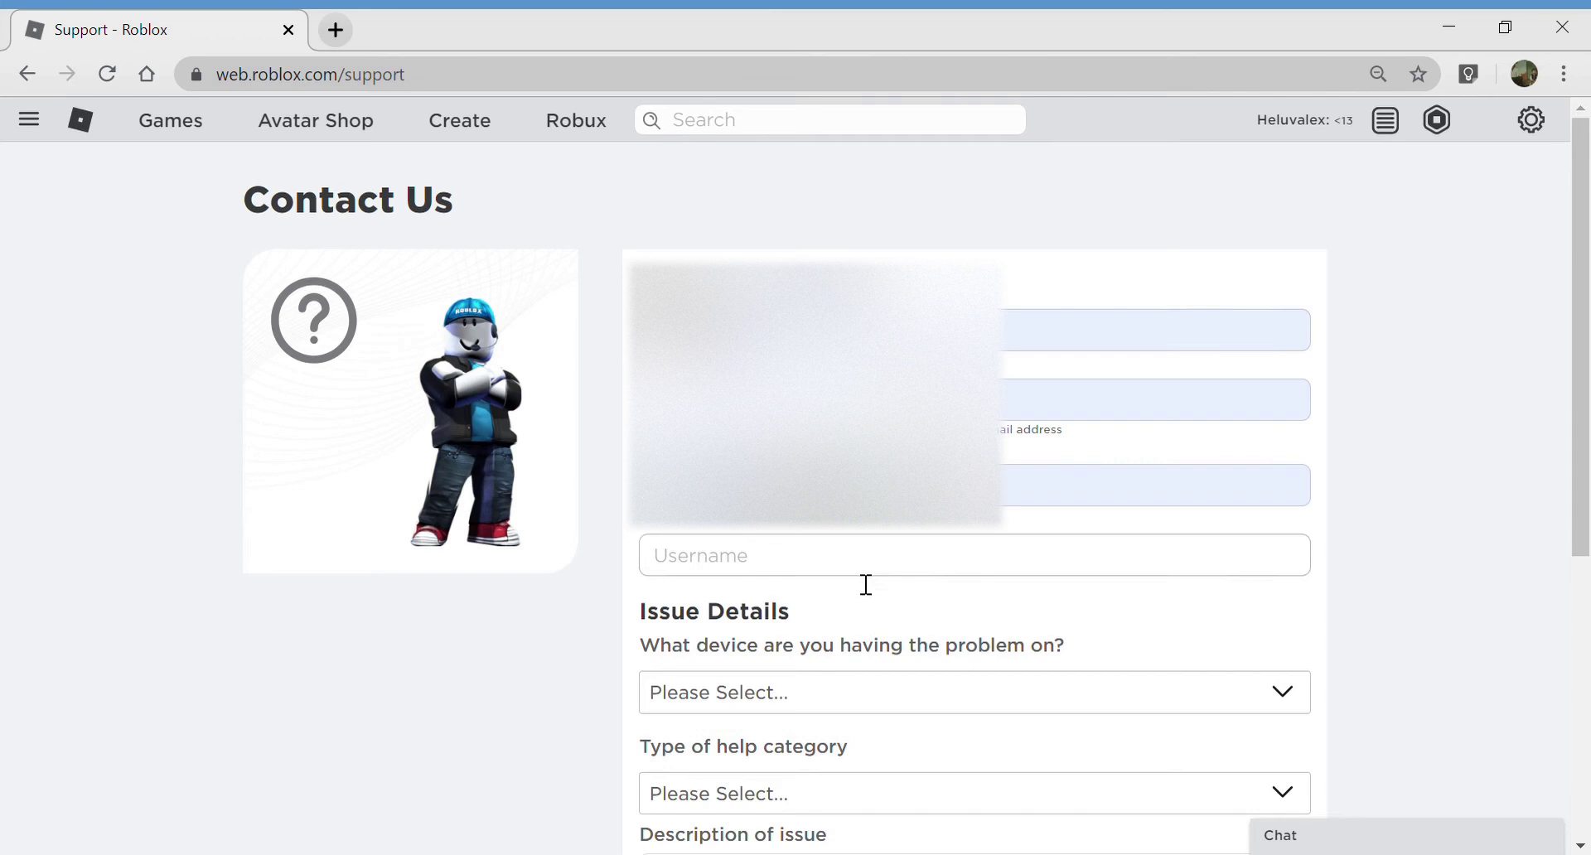
pyautogui.click(750, 663)
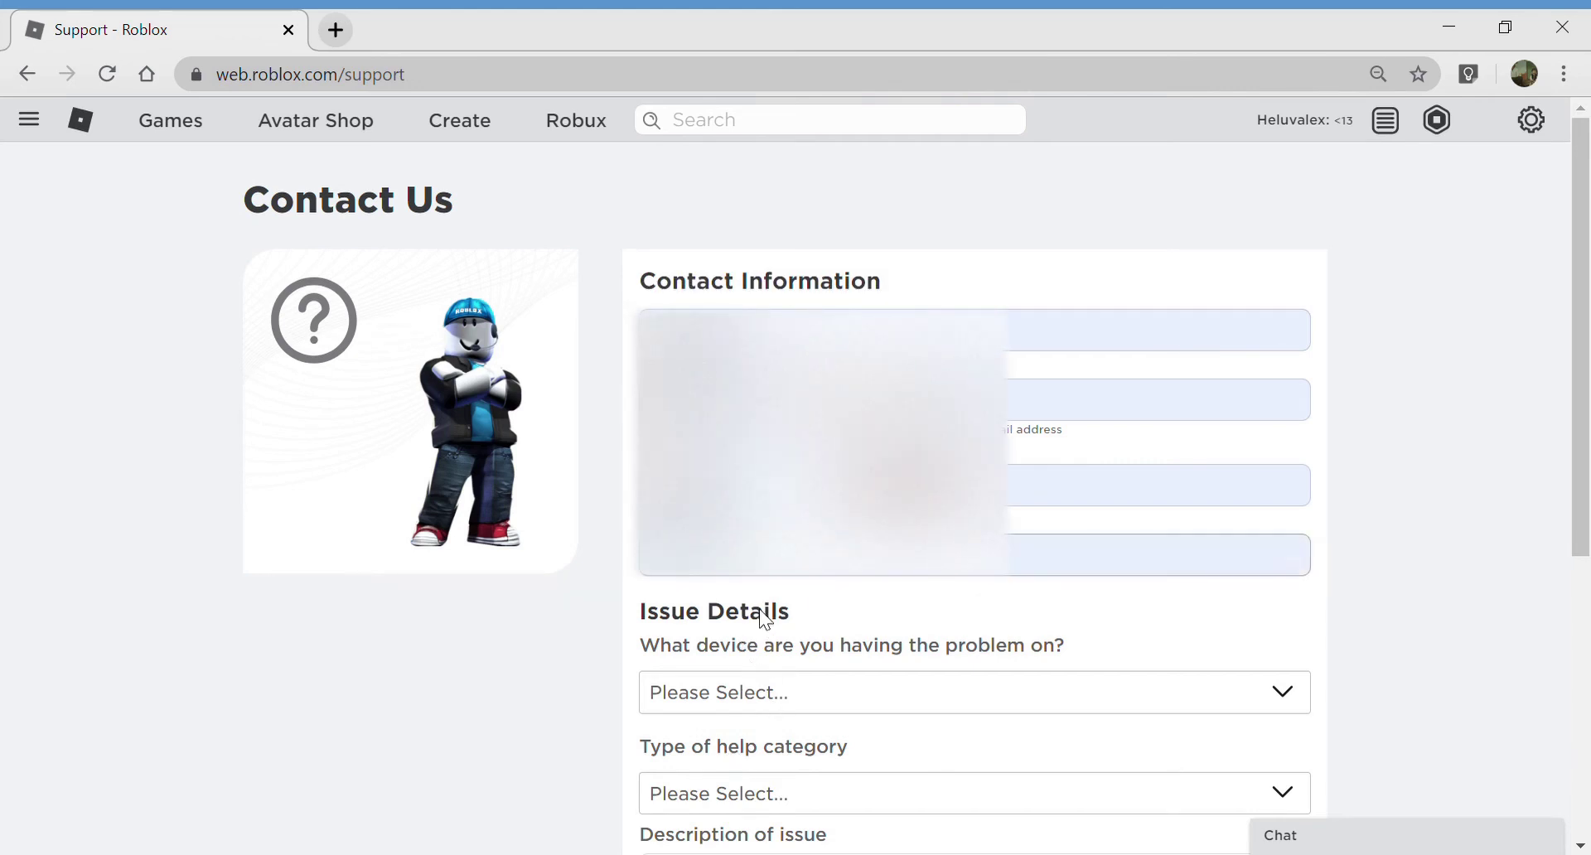
pyautogui.click(788, 582)
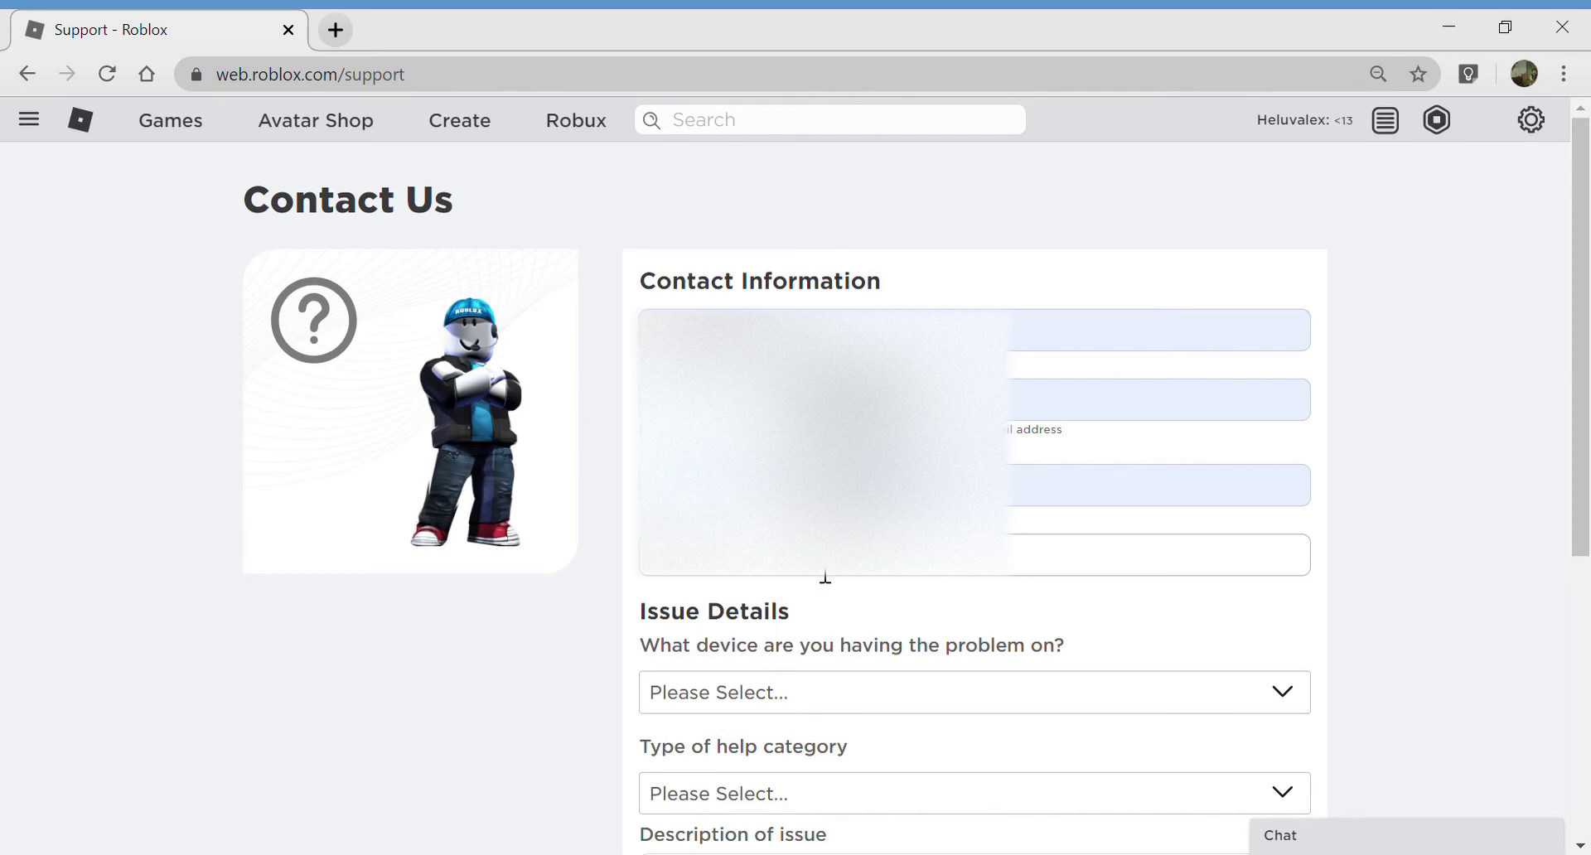
# Set device to PC, category Account Hacked or Can't Log in, and subtype Account Hacked
pyautogui.scroll(-3, 668, 608)
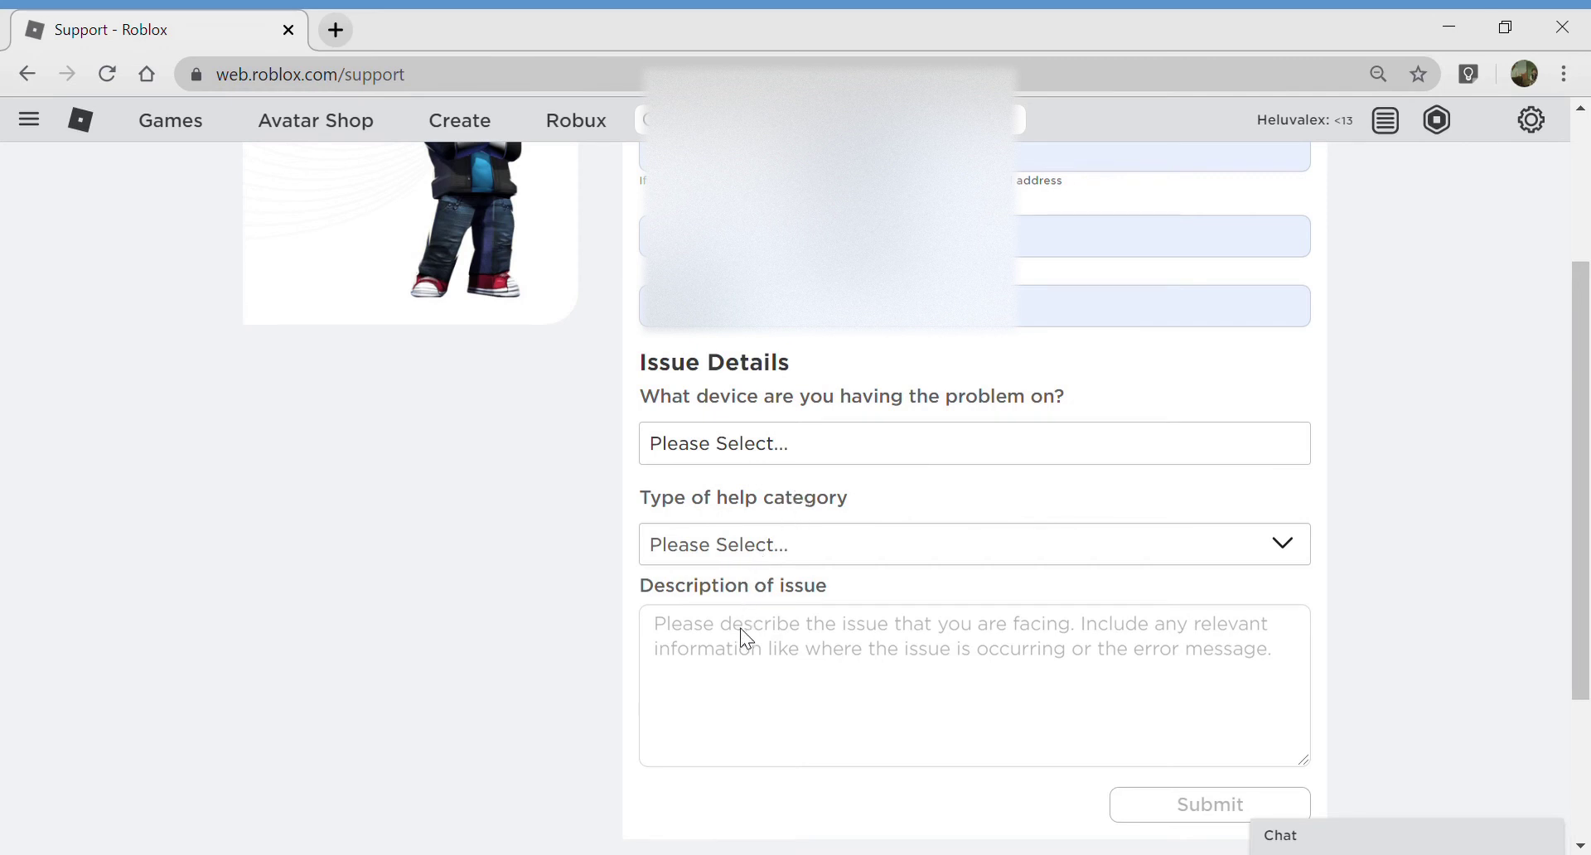
pyautogui.click(699, 494)
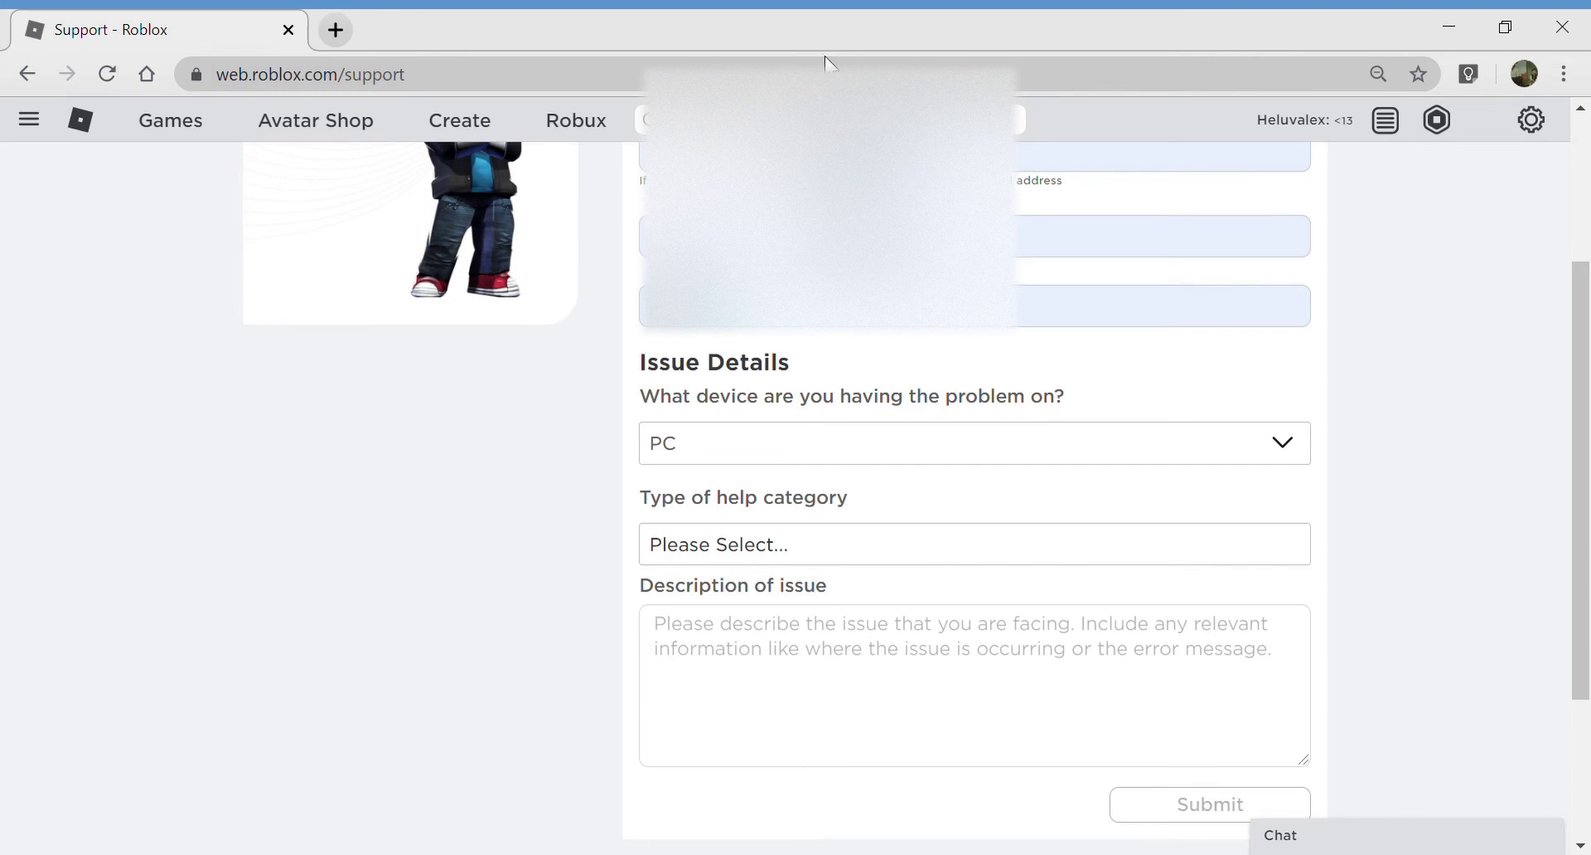
pyautogui.click(967, 764)
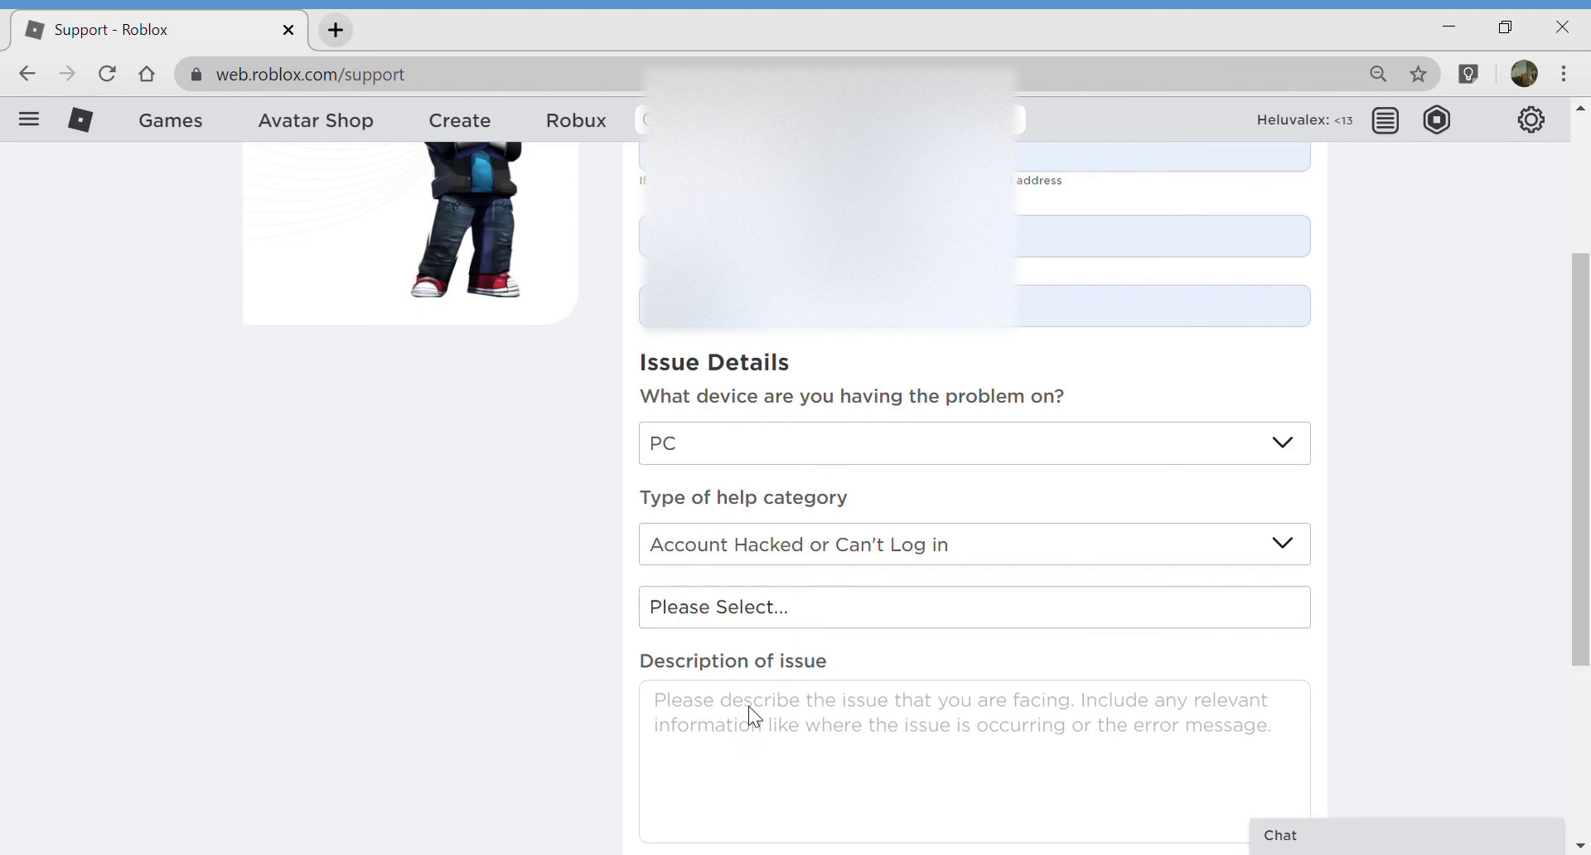
pyautogui.click(783, 659)
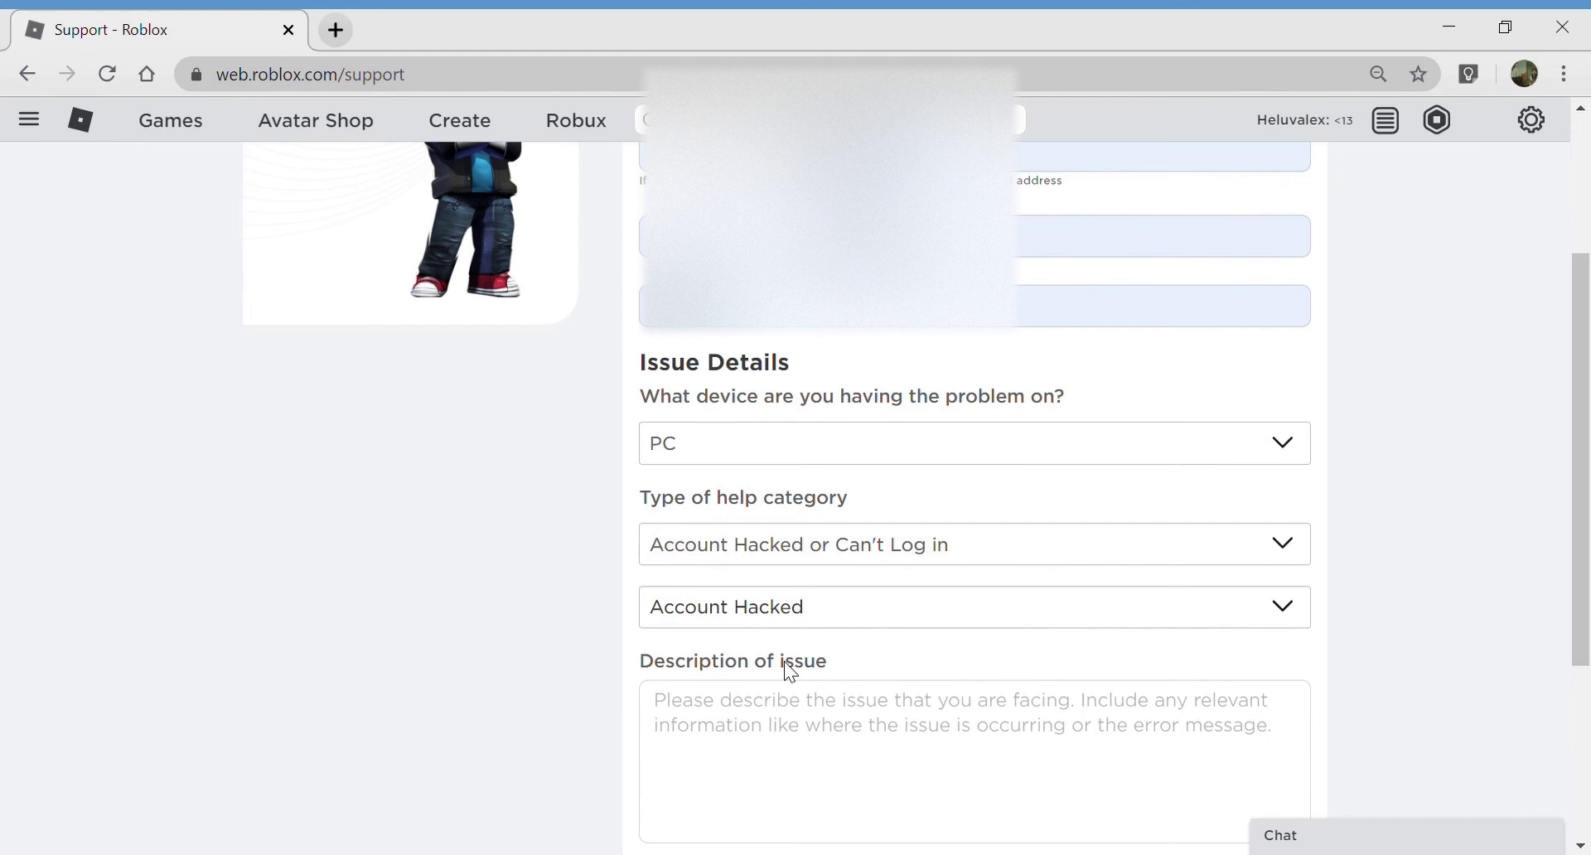
pyautogui.scroll(-3, 804, 613)
# Enter the description 'roblox you made my life suck. and what did i did i even do?', fixing typos
pyautogui.scroll(1, 966, 504)
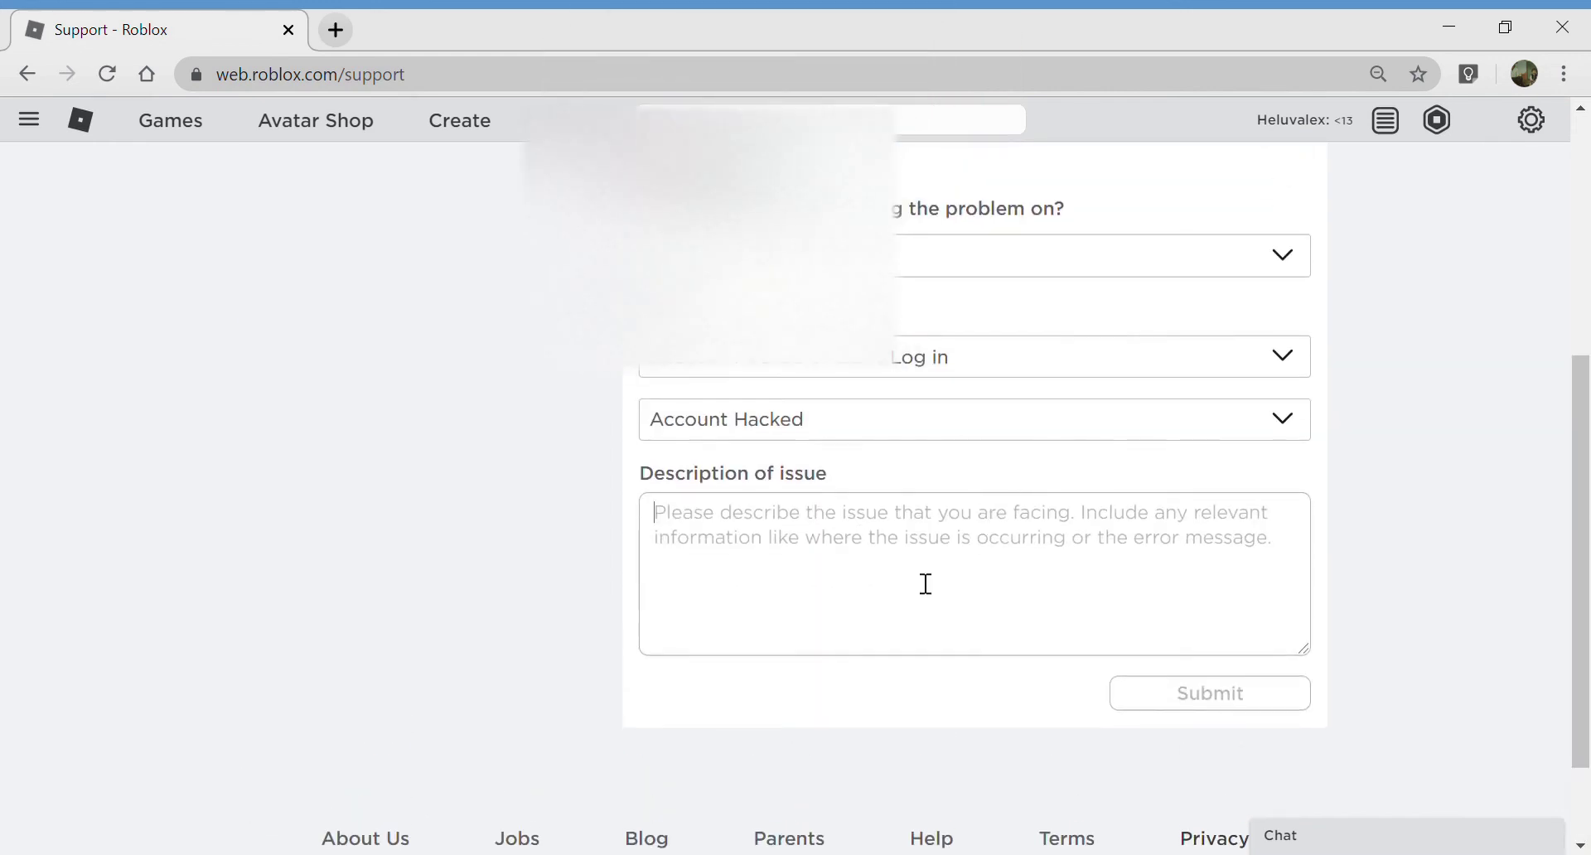
pyautogui.click(864, 568)
pyautogui.write('roblox')
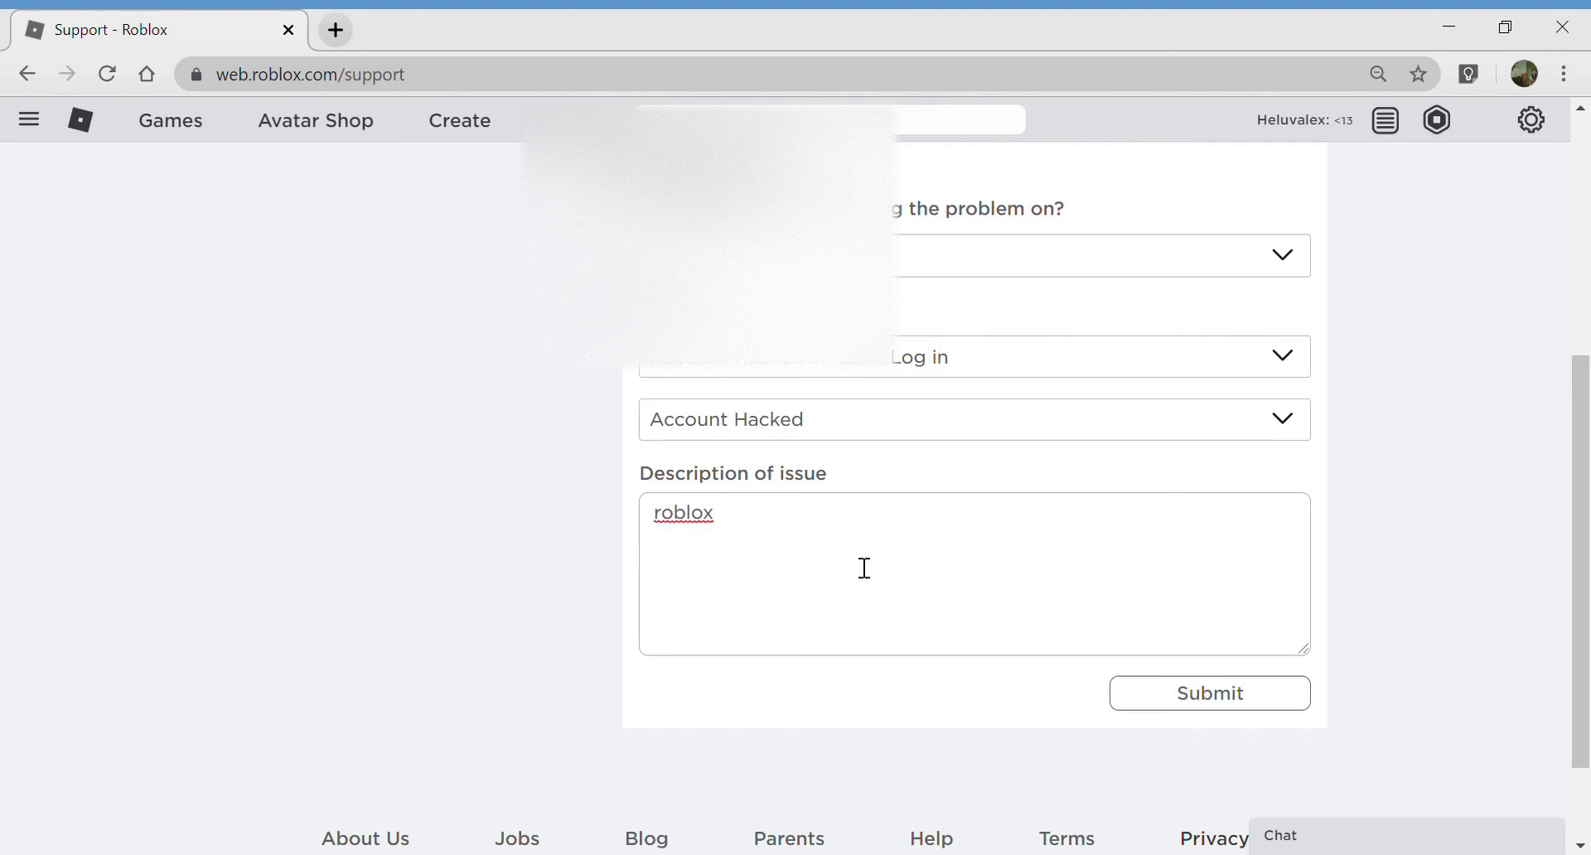
pyautogui.write(' you made my life')
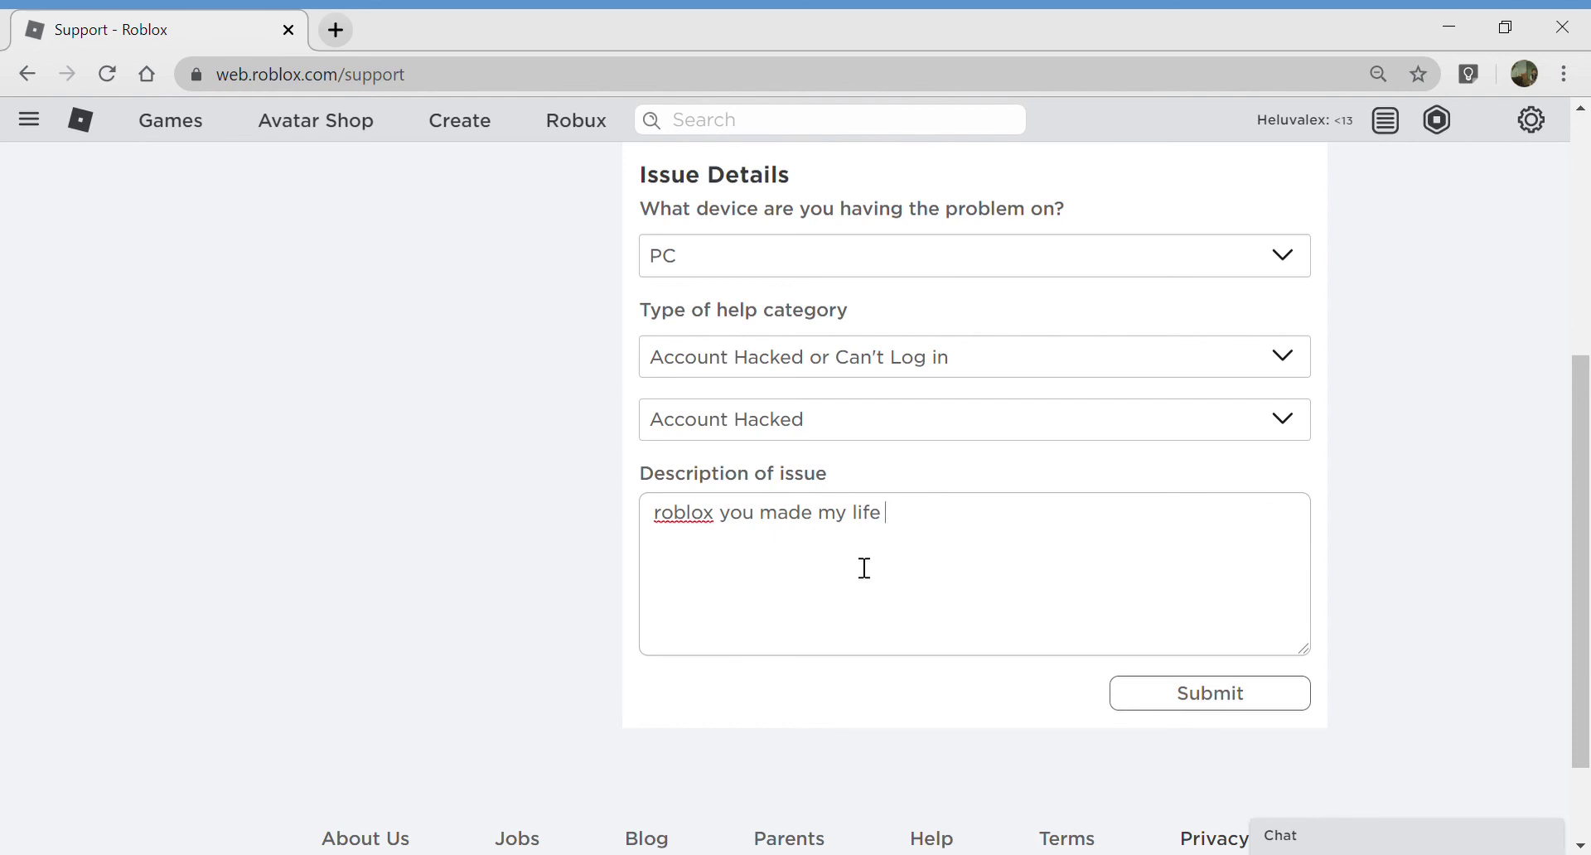
pyautogui.write('suck. and what di')
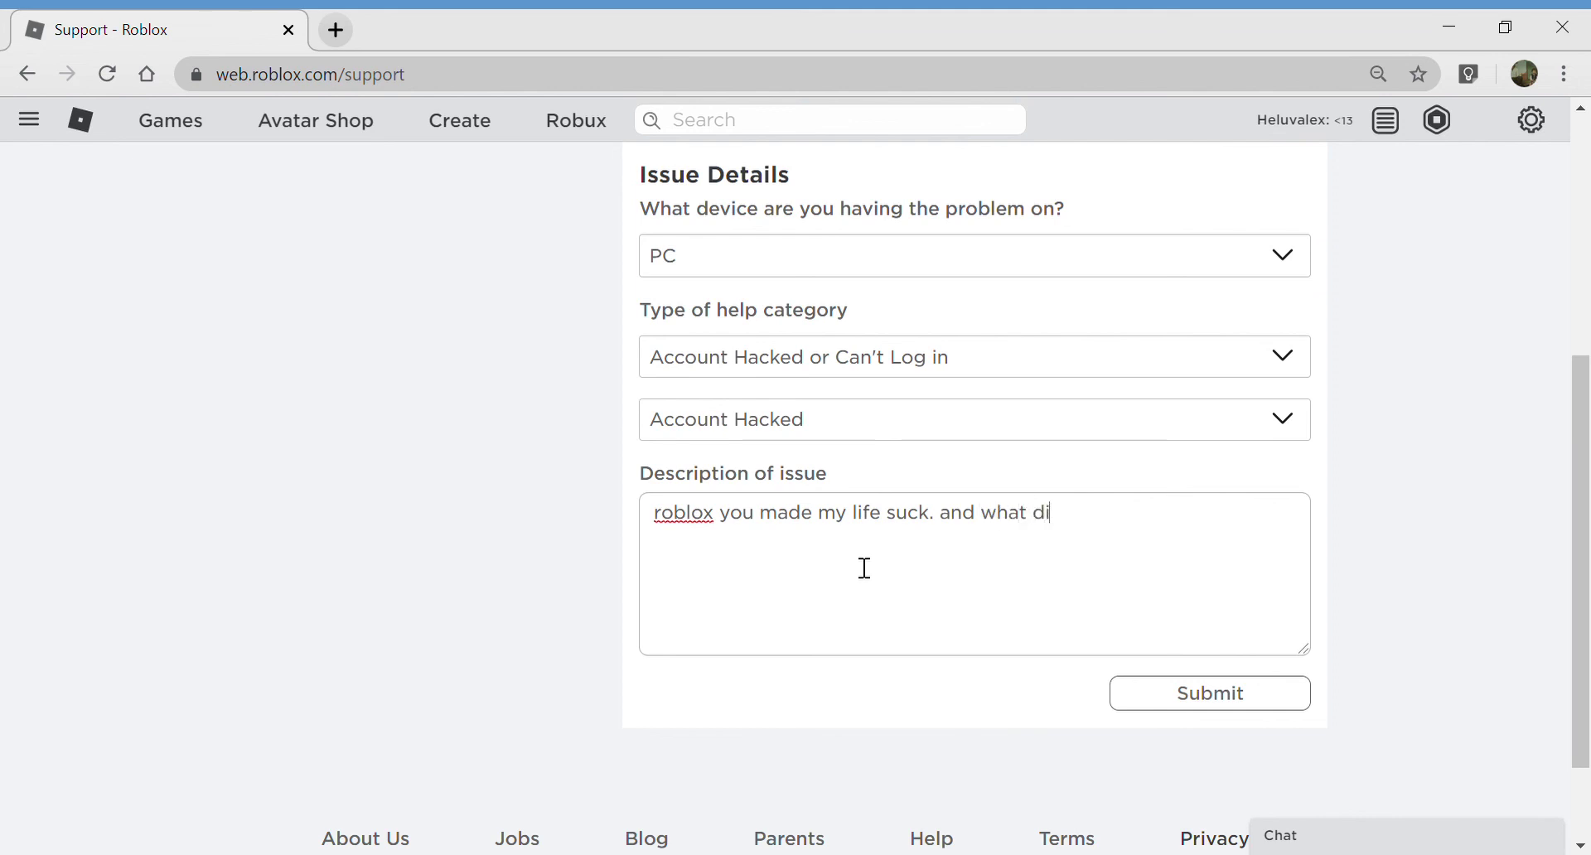
pyautogui.write('d i did i even do?')
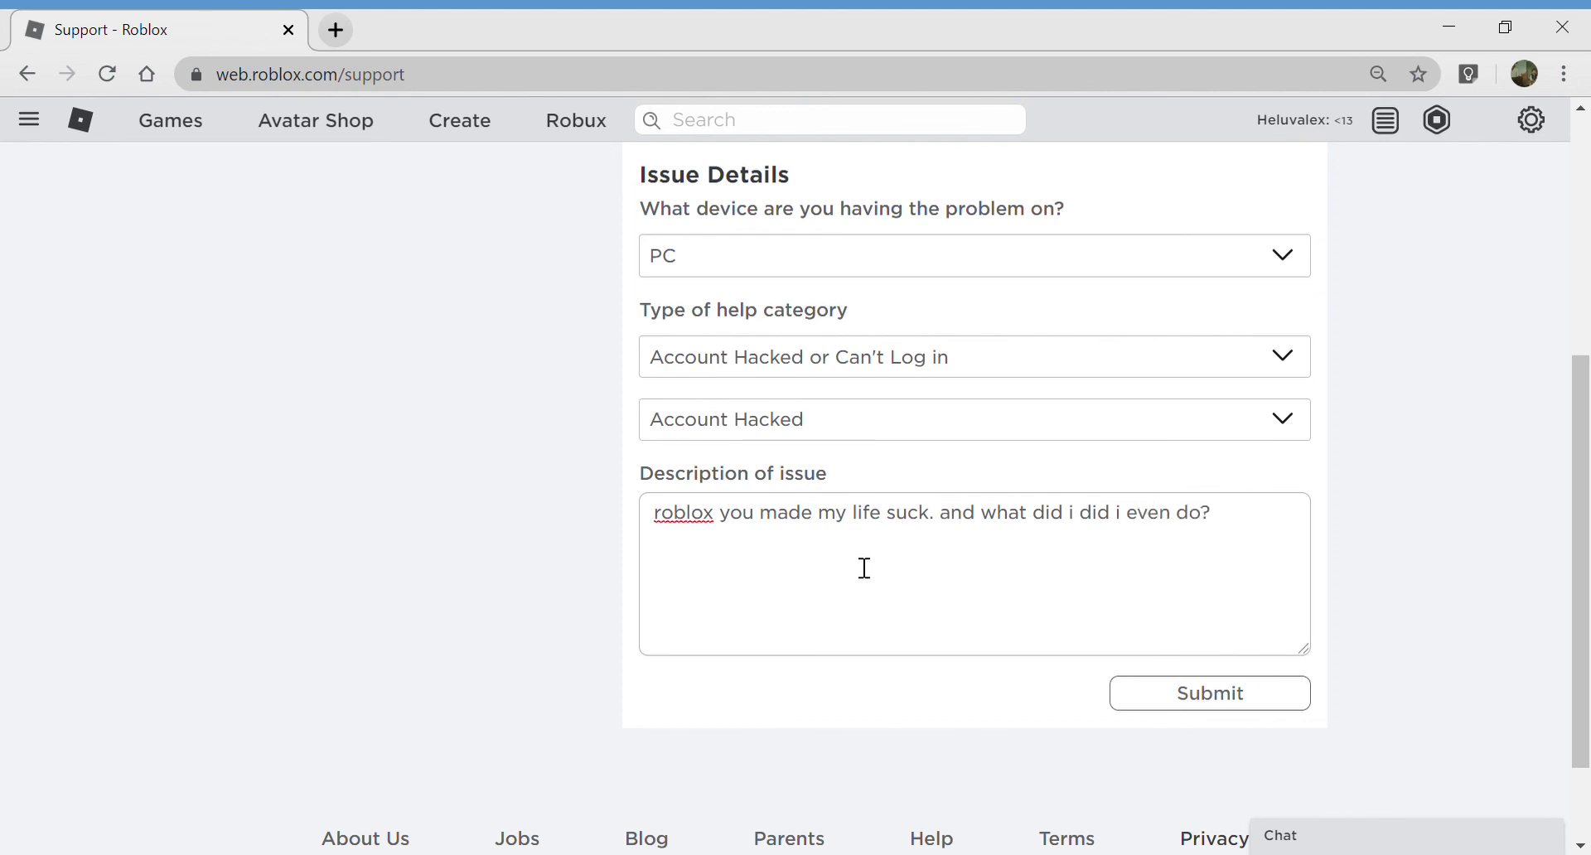
# Change the issue type to How To - General
pyautogui.click(1250, 696)
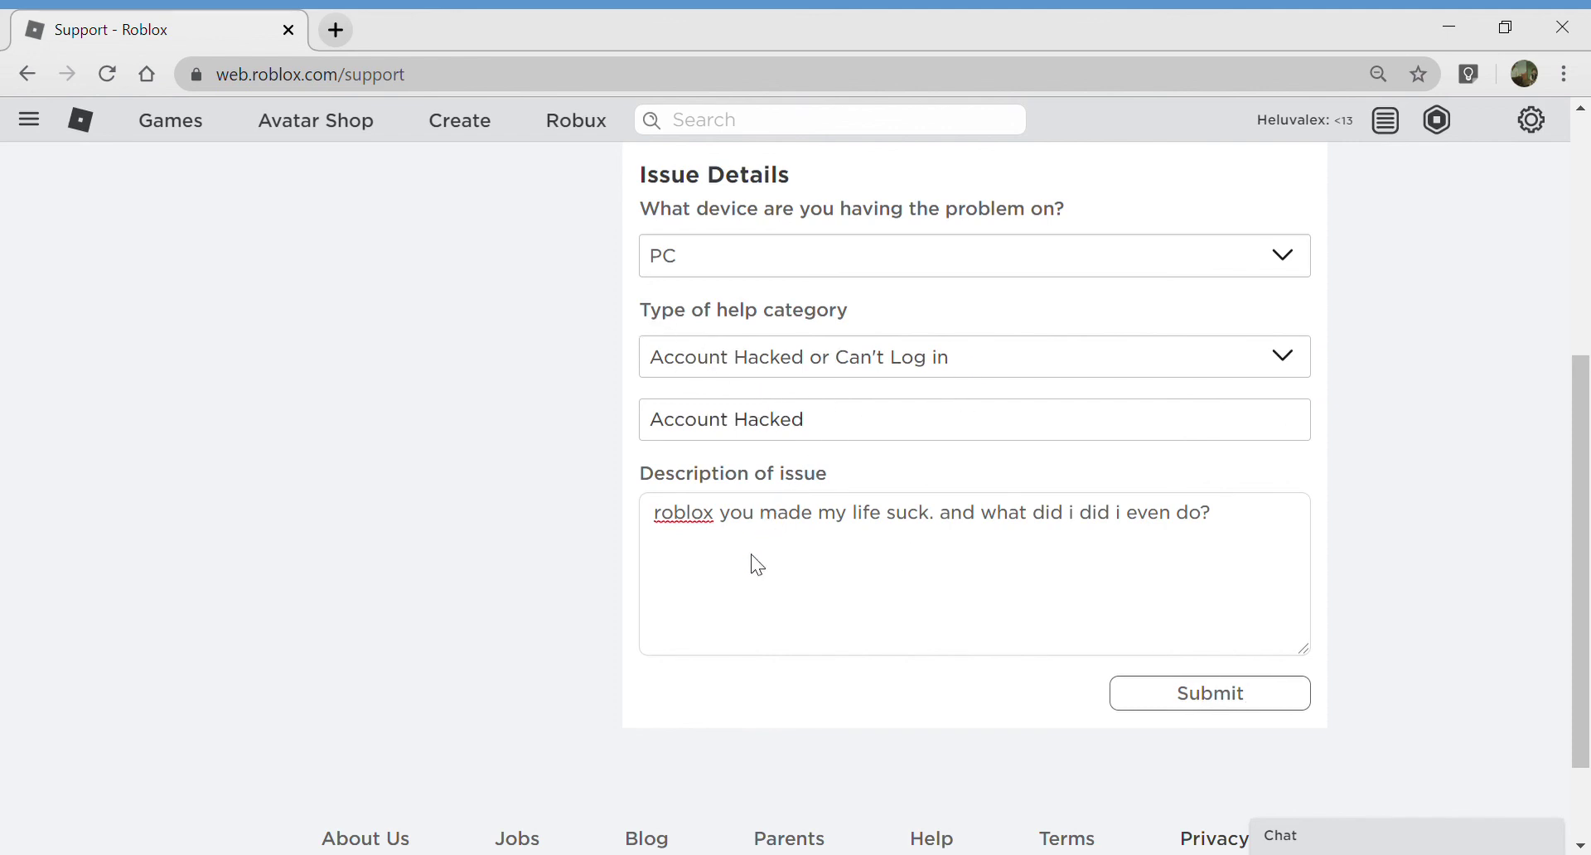
pyautogui.press('Down')
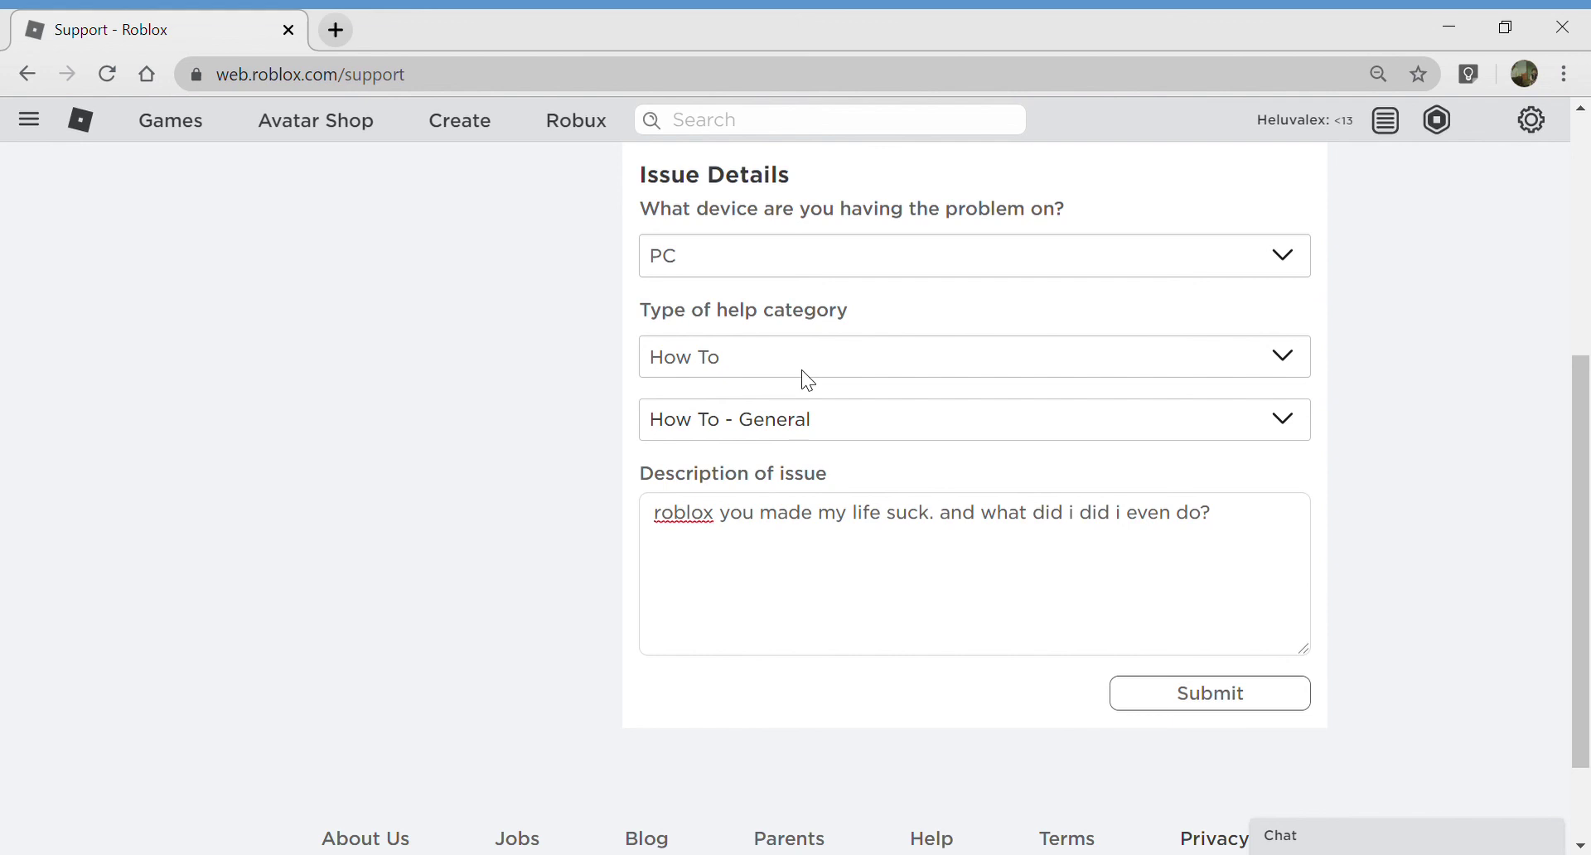
pyautogui.scroll(3, 803, 376)
pyautogui.scroll(1, 824, 401)
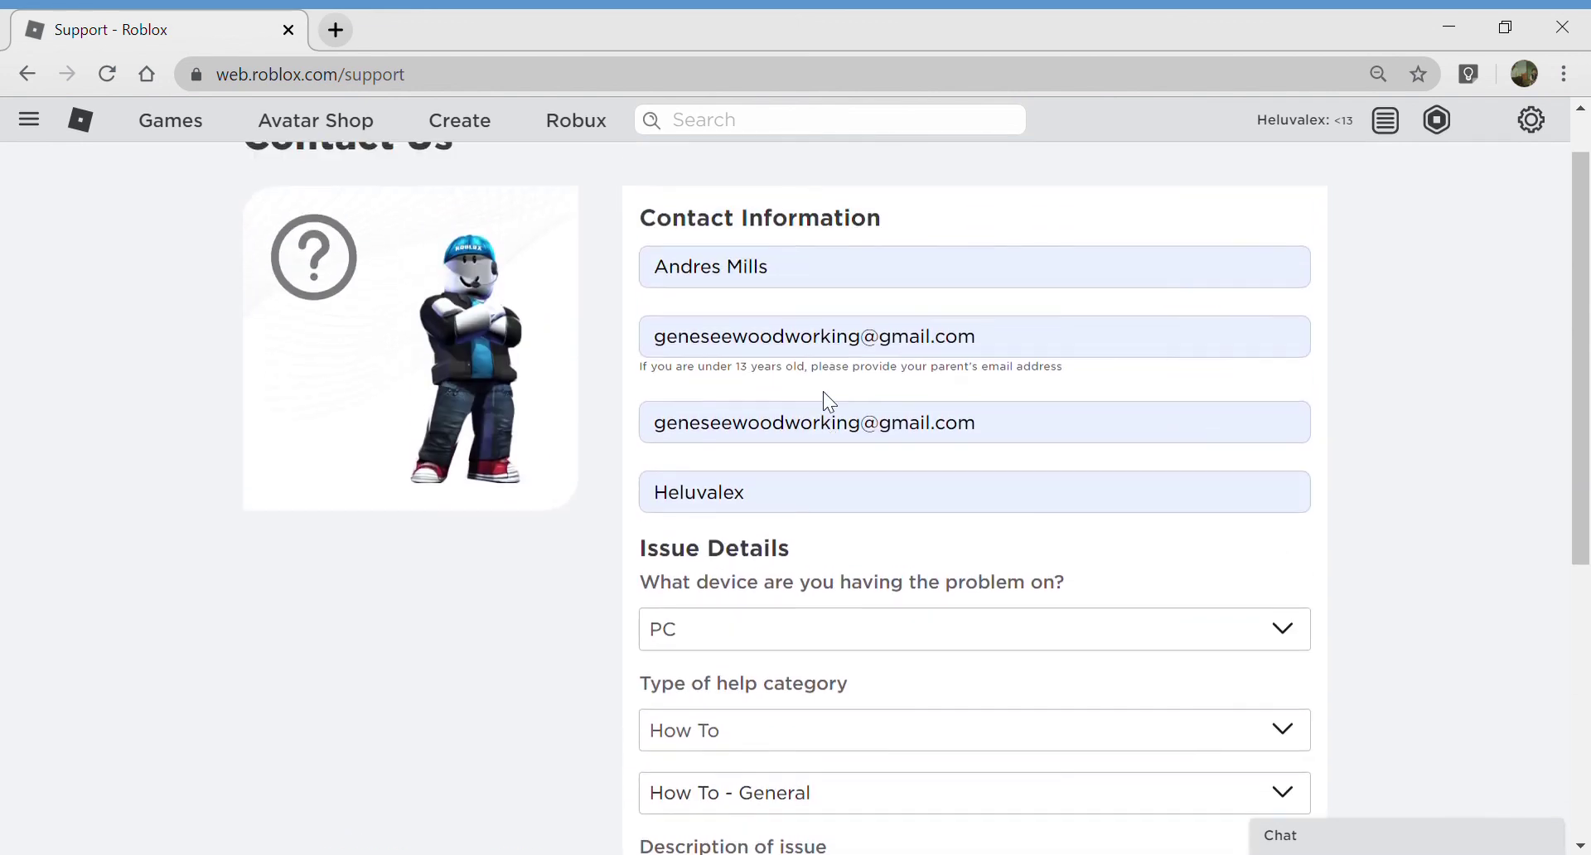
pyautogui.scroll(-4, 824, 402)
# Submit the support request, dismiss the confirmation, and return to the Account Deleted notice
pyautogui.click(1246, 567)
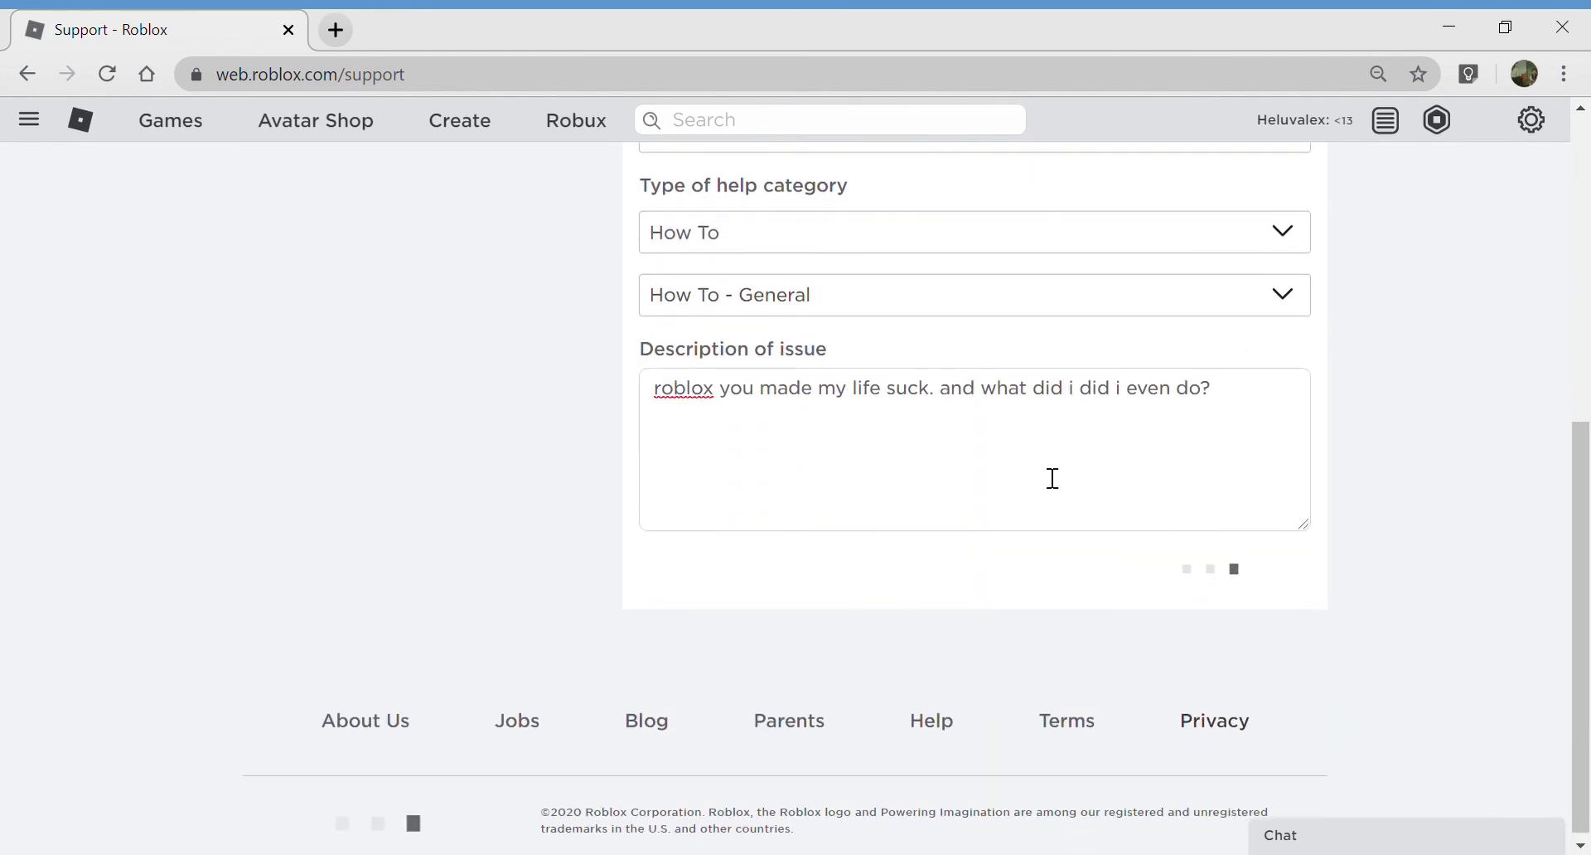
pyautogui.click(783, 564)
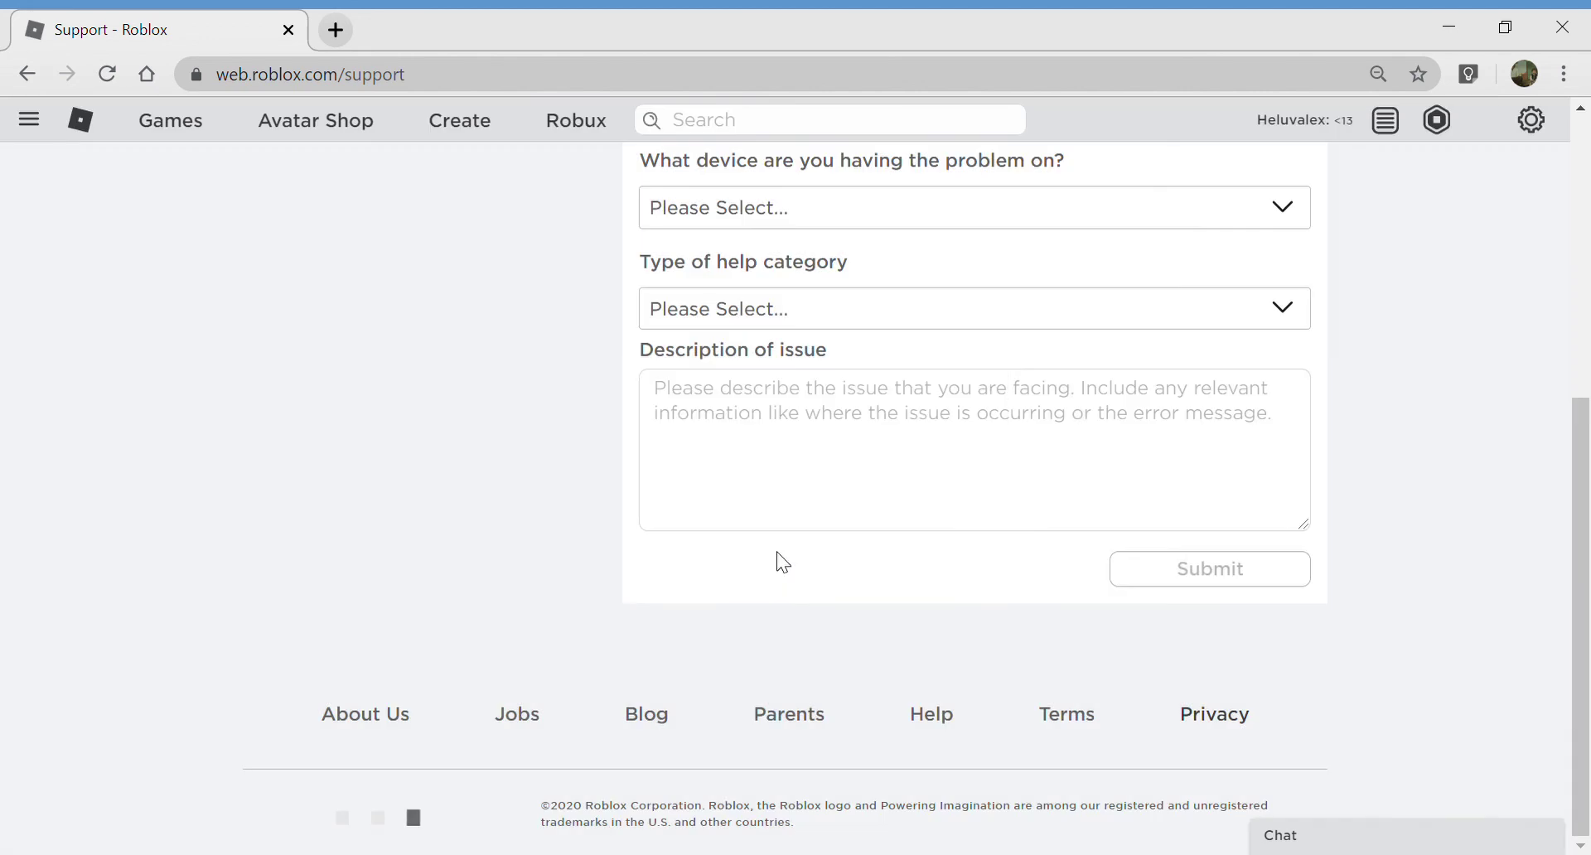
pyautogui.click(89, 131)
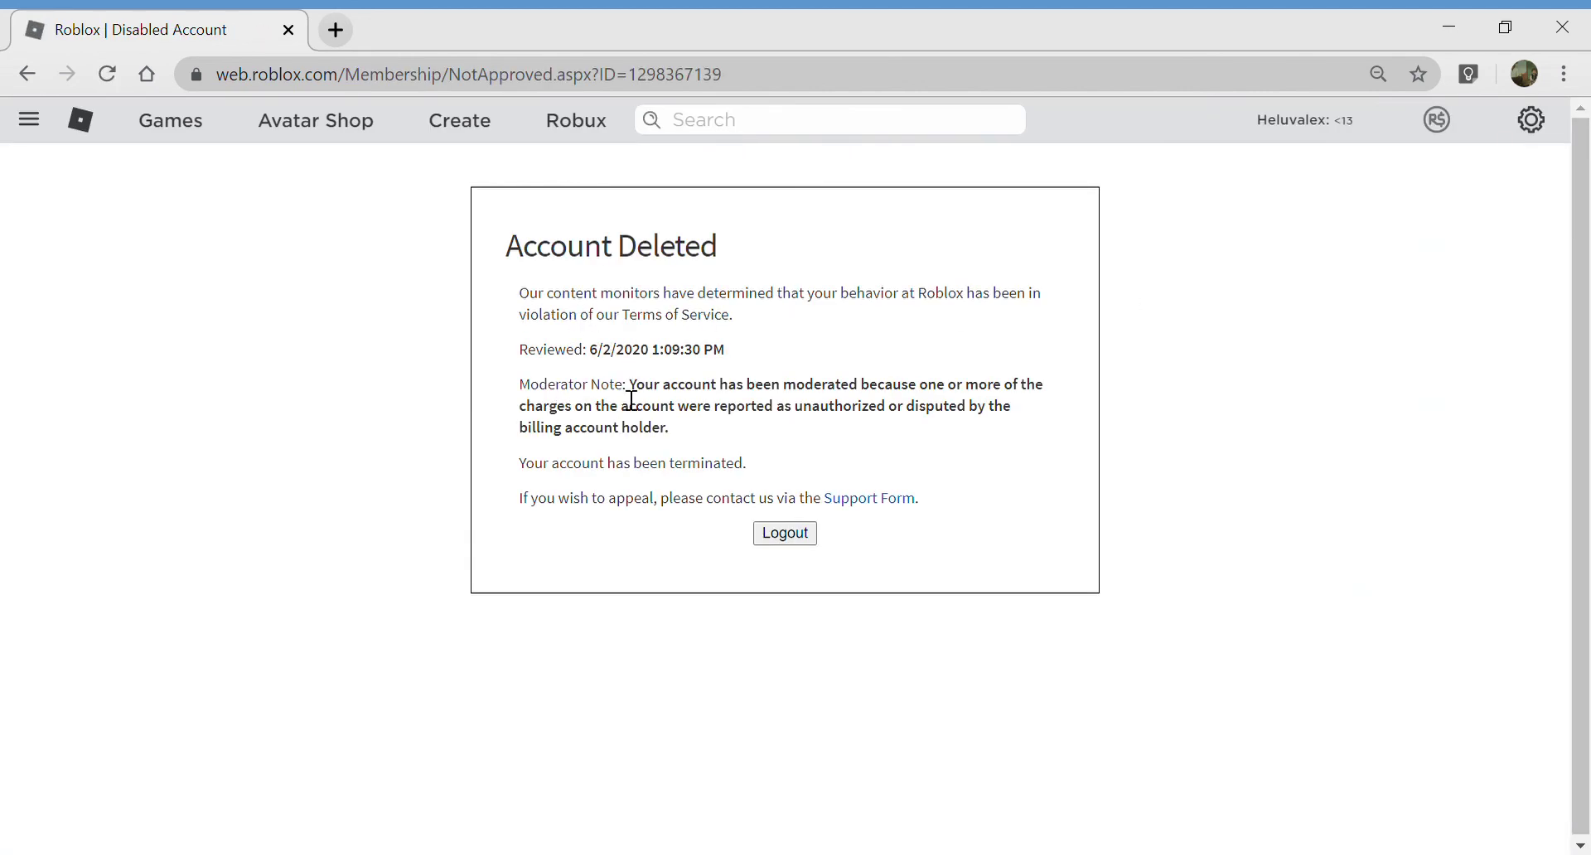
# Select lines of the moderator note, then briefly show and close the Robux purchase options
pyautogui.moveTo(636, 385); pyautogui.dragTo(1338, 372)
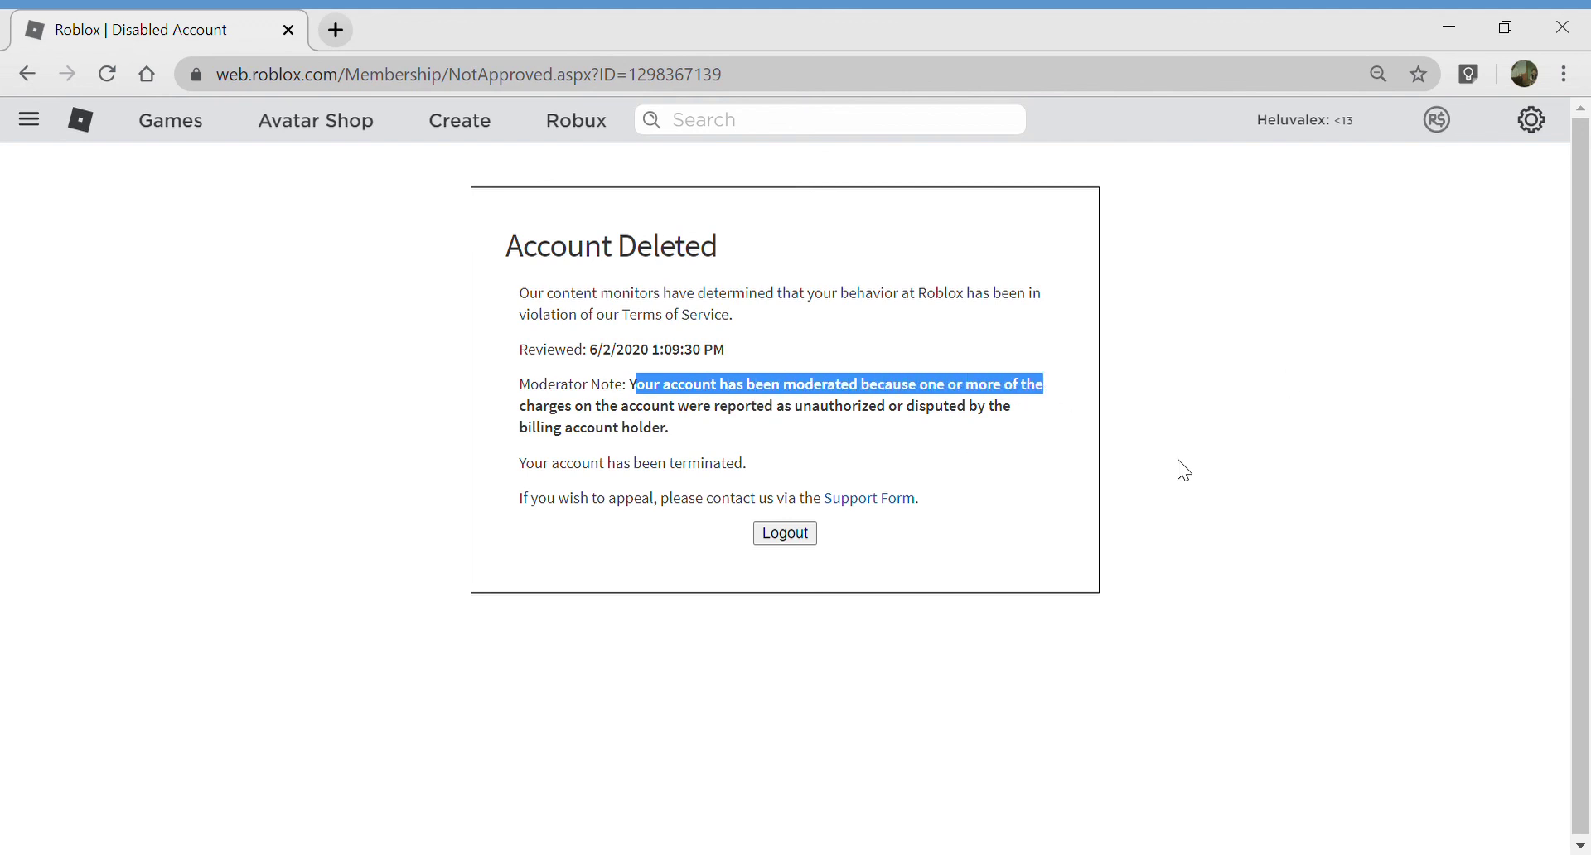
pyautogui.tripleClick(1223, 477)
pyautogui.click(1220, 478)
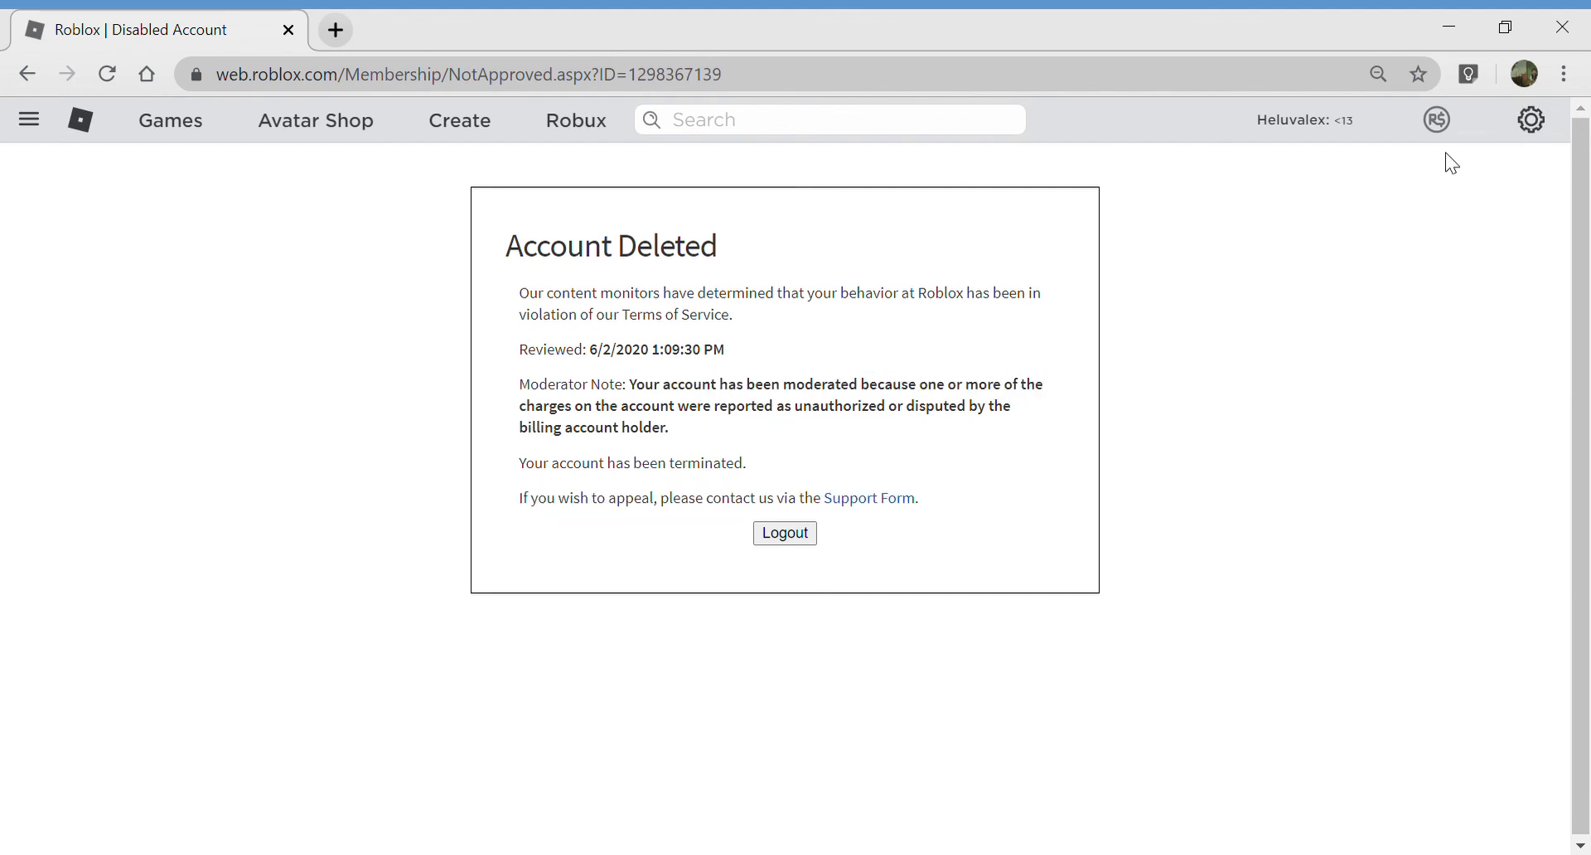
pyautogui.click(1448, 131)
pyautogui.click(1480, 153)
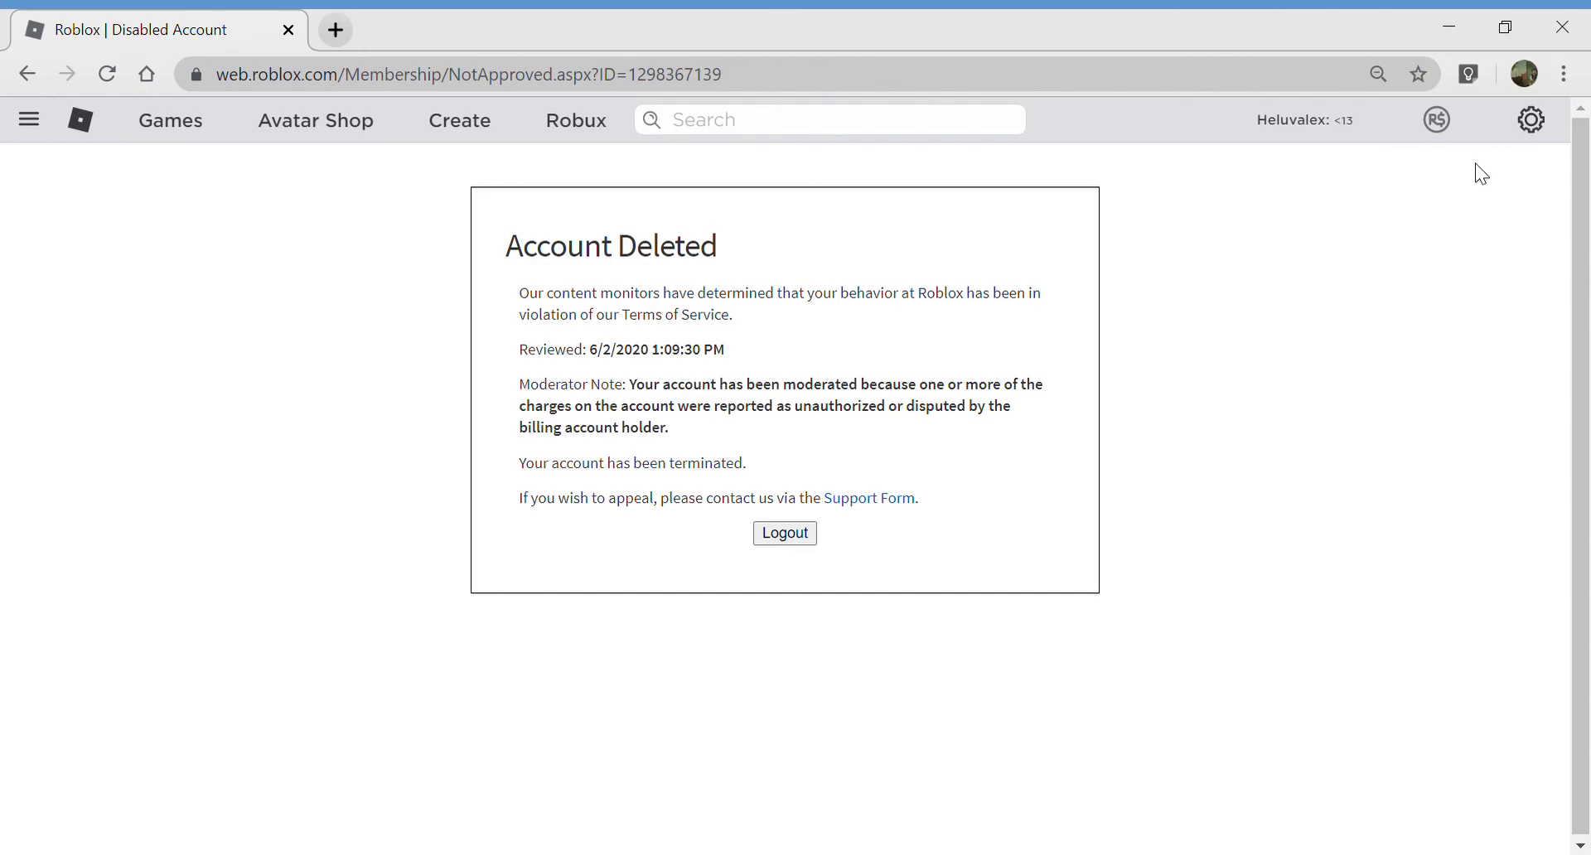